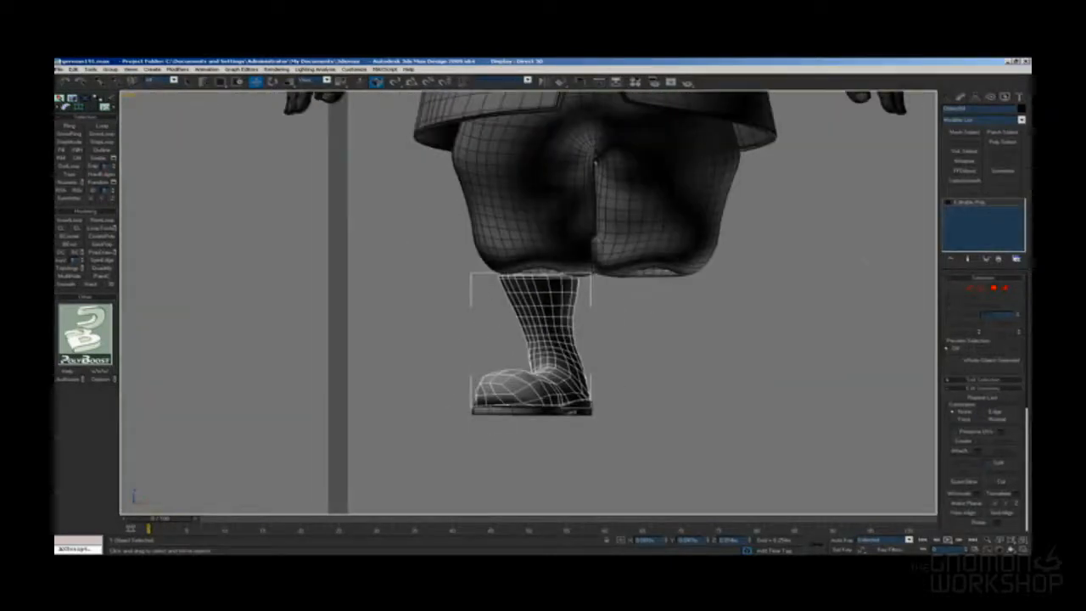
Step: Reset the boot's transform and collapse its modifier stack
left_click(1018, 96)
left_click(973, 255)
left_click(961, 97)
right_click(966, 203)
left_click(926, 269)
left_click(590, 335)
Step: Reset the boot sole's transform and collapse its modifier stack
left_click(579, 409)
left_click(1018, 95)
left_click(962, 97)
right_click(965, 203)
left_click(921, 267)
left_click(591, 335)
Step: Start exporting only the selected boot mesh and browse to the Useful folder as the destination
key("z")
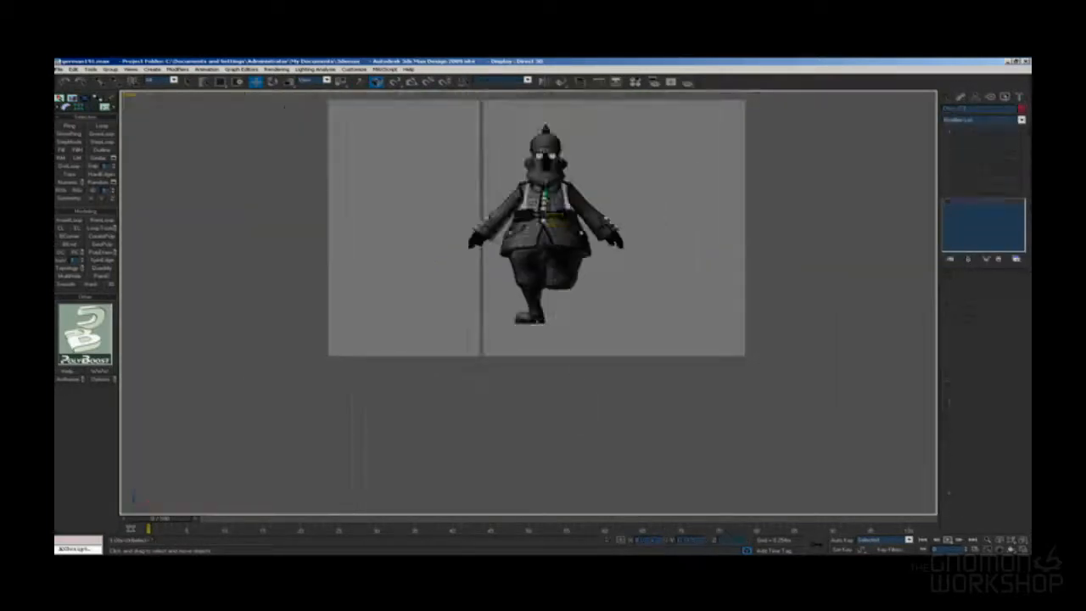
middle_click_drag(594, 323, 408, 327, "alt")
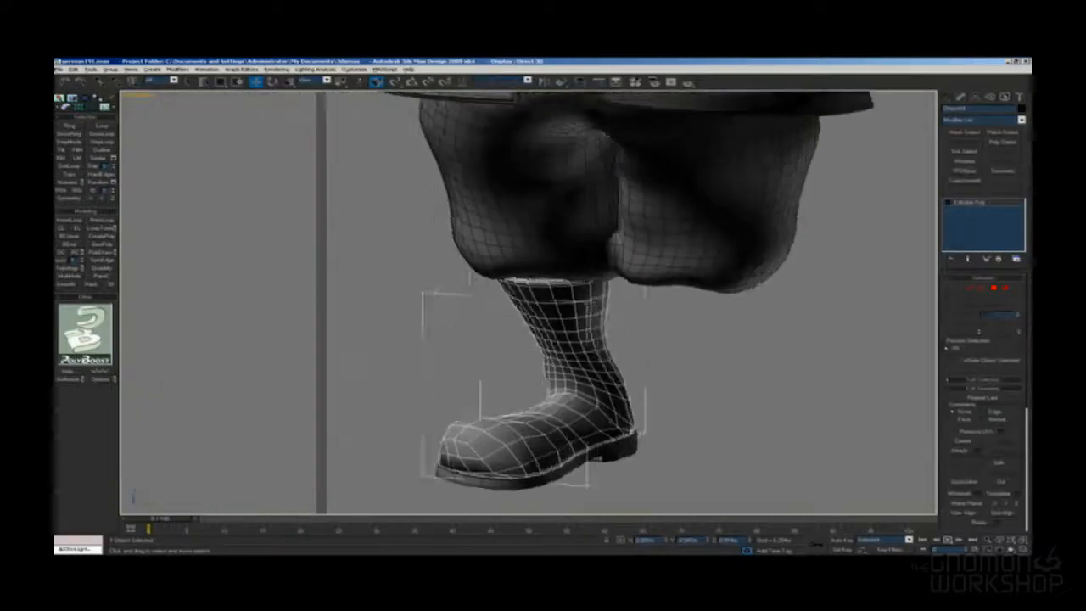
scroll(526, 306, "down", 5)
scroll(526, 306, "up", 3)
left_click(60, 70)
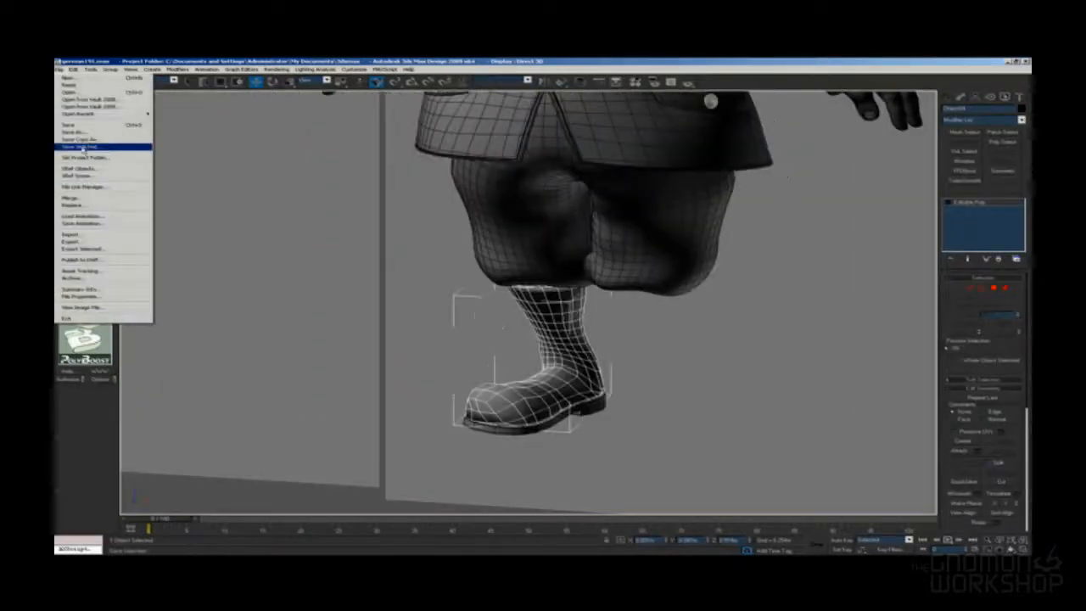
left_click(81, 249)
left_click(134, 92)
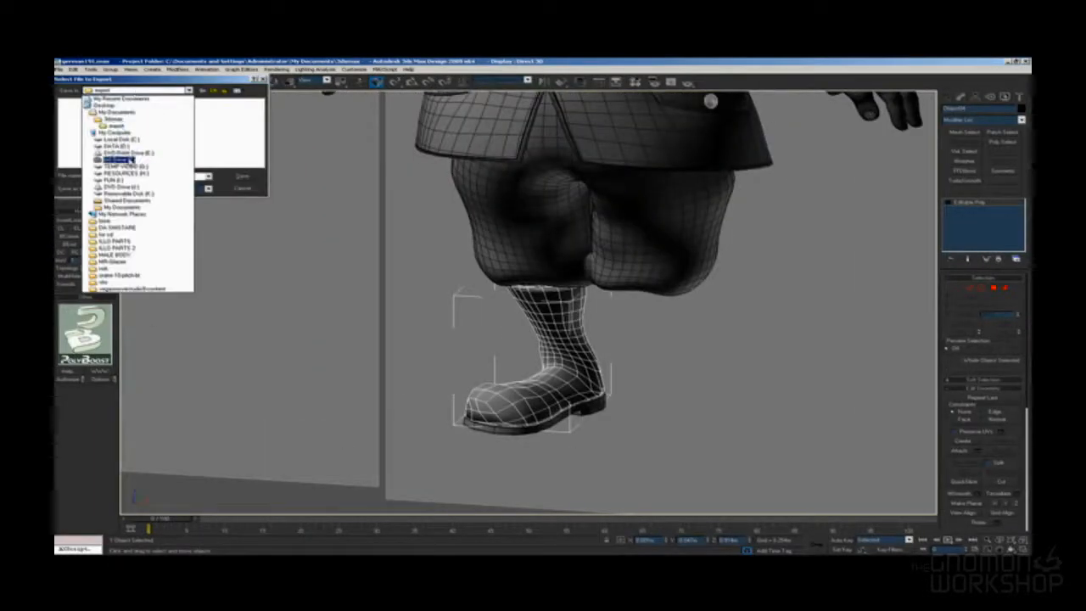
left_click(127, 159)
double_click(159, 102)
double_click(87, 103)
double_click(78, 111)
Step: Save the boot export in OBJ format under the name boot
left_click(129, 186)
left_click(145, 225)
left_click(129, 176)
type("foot")
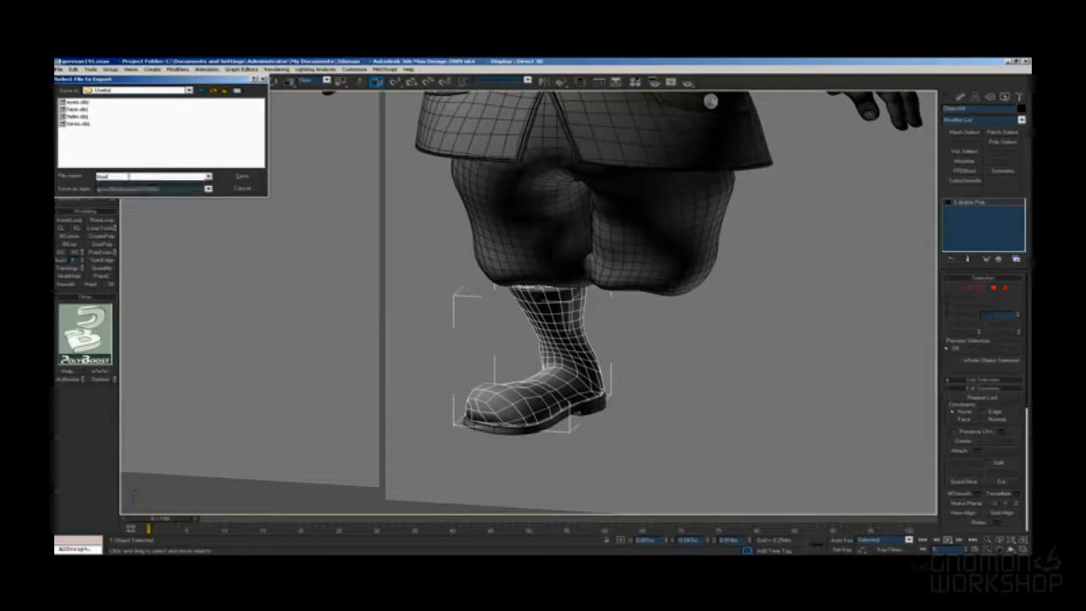
key("Return")
left_click(487, 376)
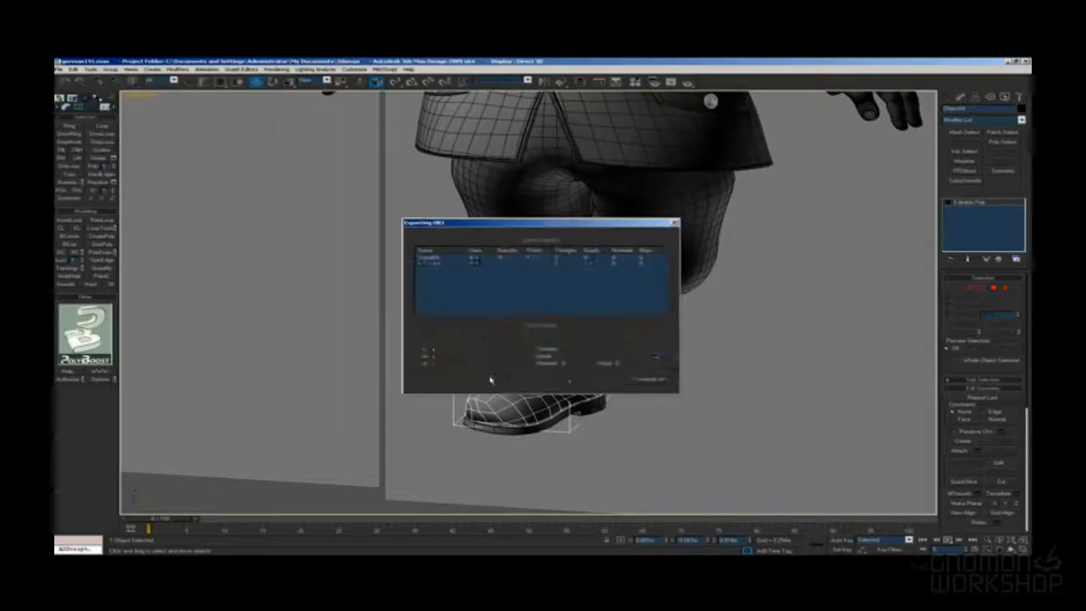
Step: Export the selected boot sole to the same folder as base.obj
left_click(59, 69)
left_click(80, 236)
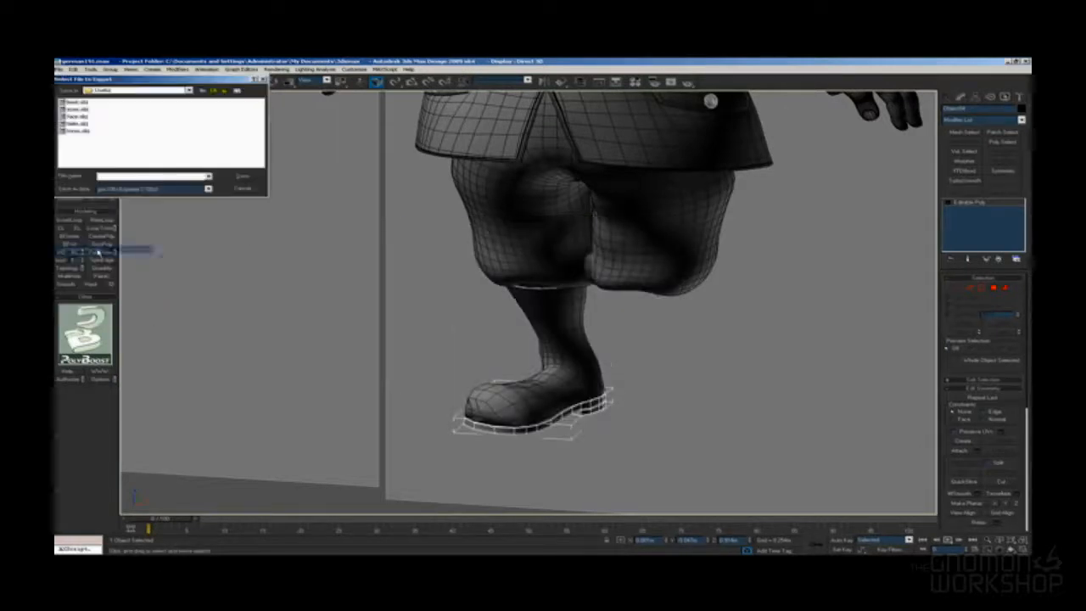
key("Return")
left_click(486, 376)
left_click(645, 377)
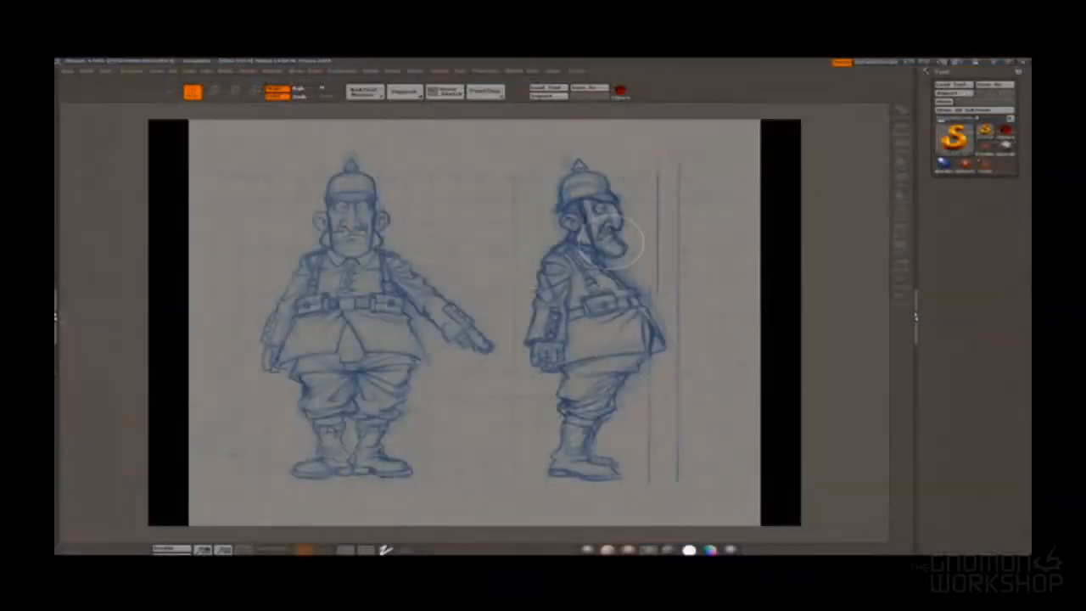
Step: Switch to ZBrush and import boot.obj and base.obj as separate tools
left_click(950, 92)
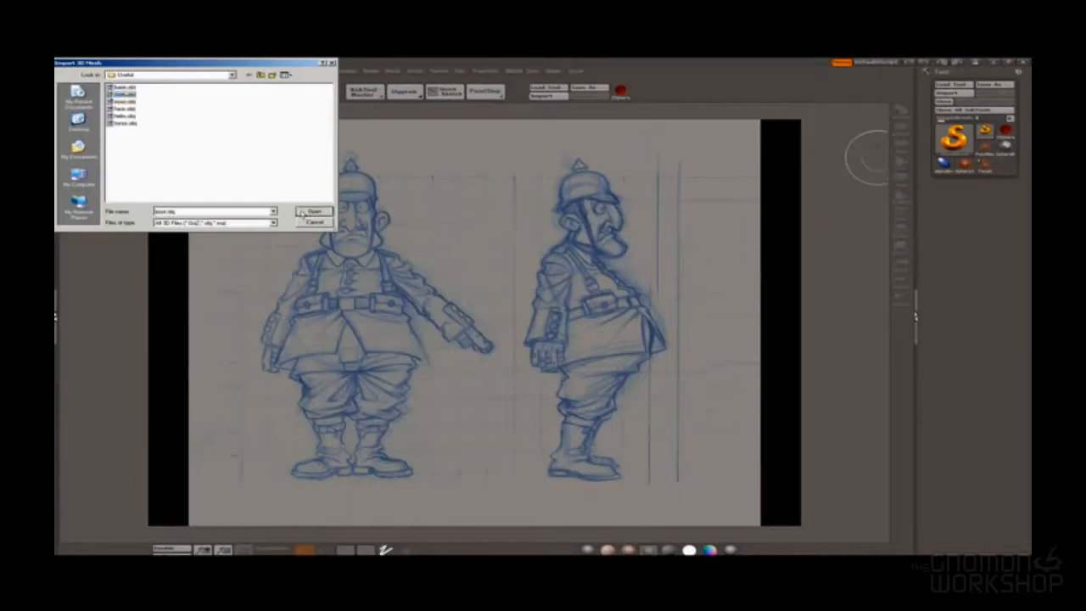
left_click(310, 211)
key("t")
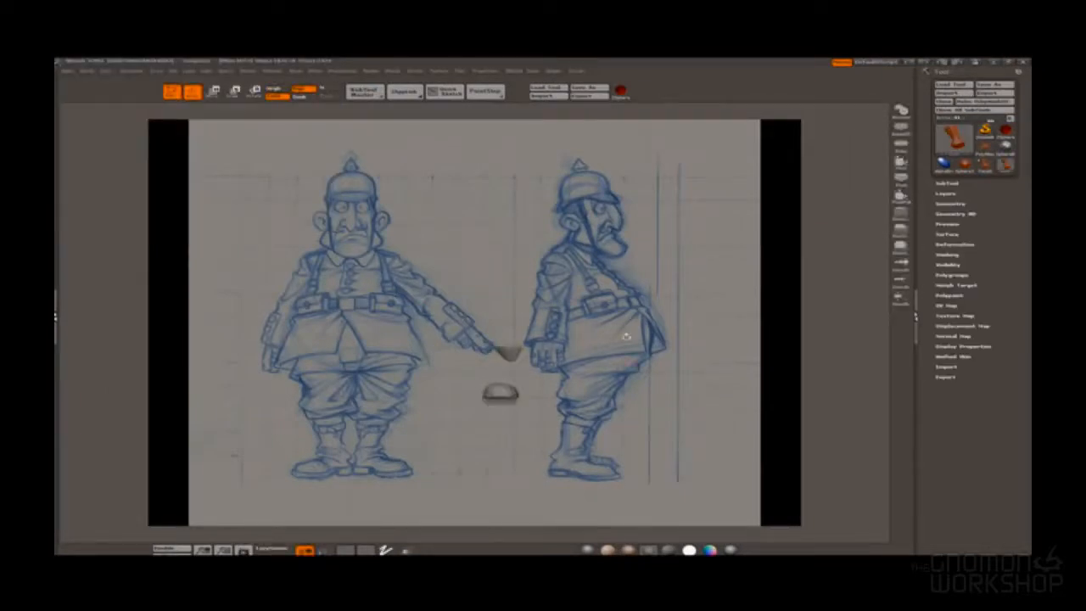
key("t")
key("ctrl+n")
left_click(985, 132)
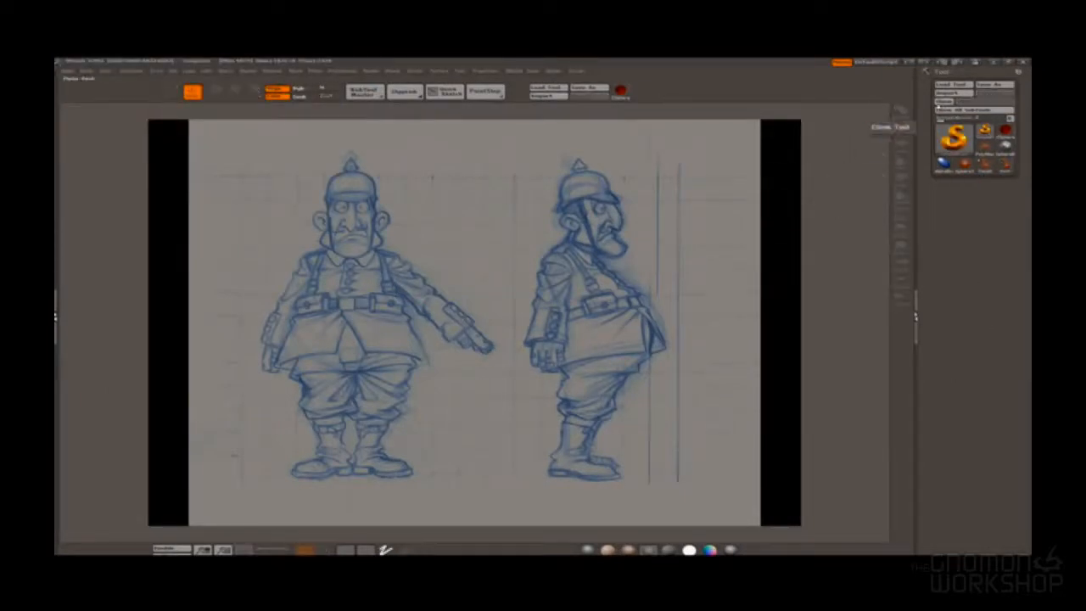
left_click(543, 96)
left_click(302, 213)
Step: Place the soldier character on the canvas in Edit mode and turn it to the front view
left_click_drag(523, 426, 524, 454)
key("t")
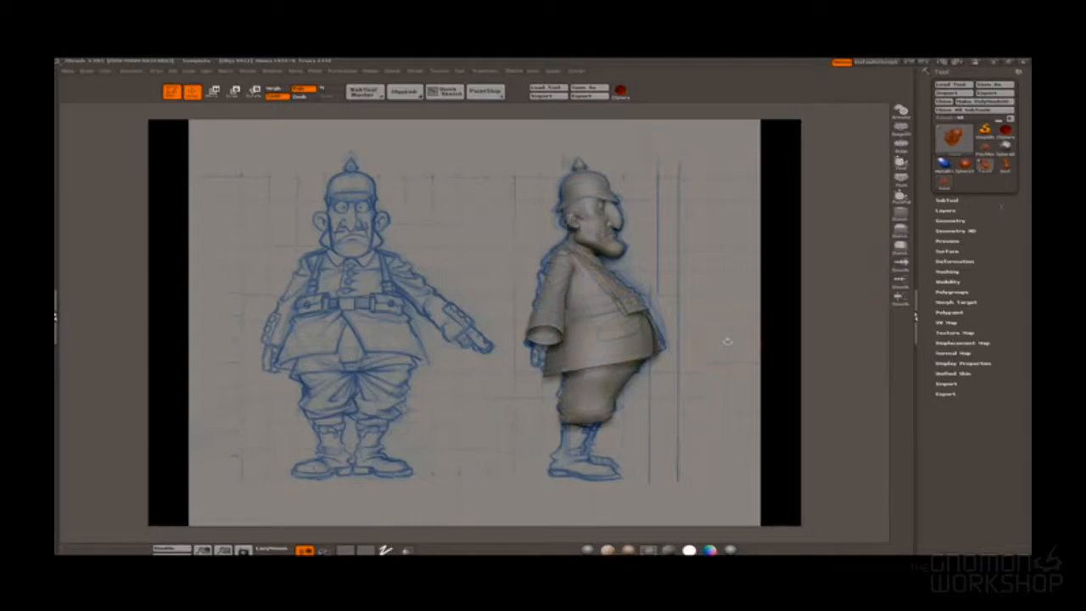
left_click_drag(731, 324, 666, 327, "shift")
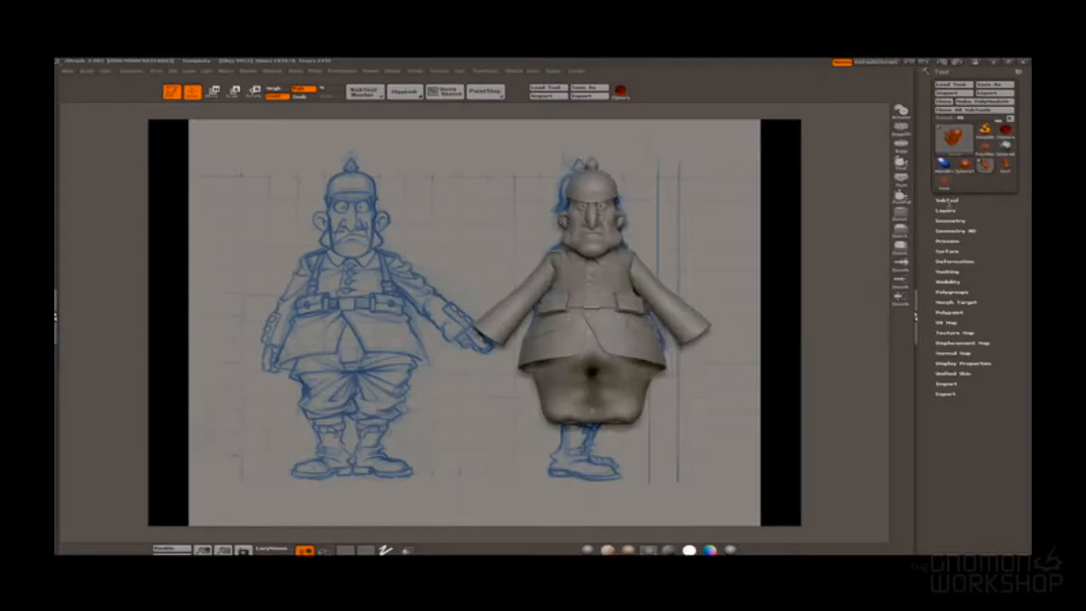
Step: Append the imported boot and sole meshes to the soldier as new SubTools
left_click(947, 203)
left_click(953, 357)
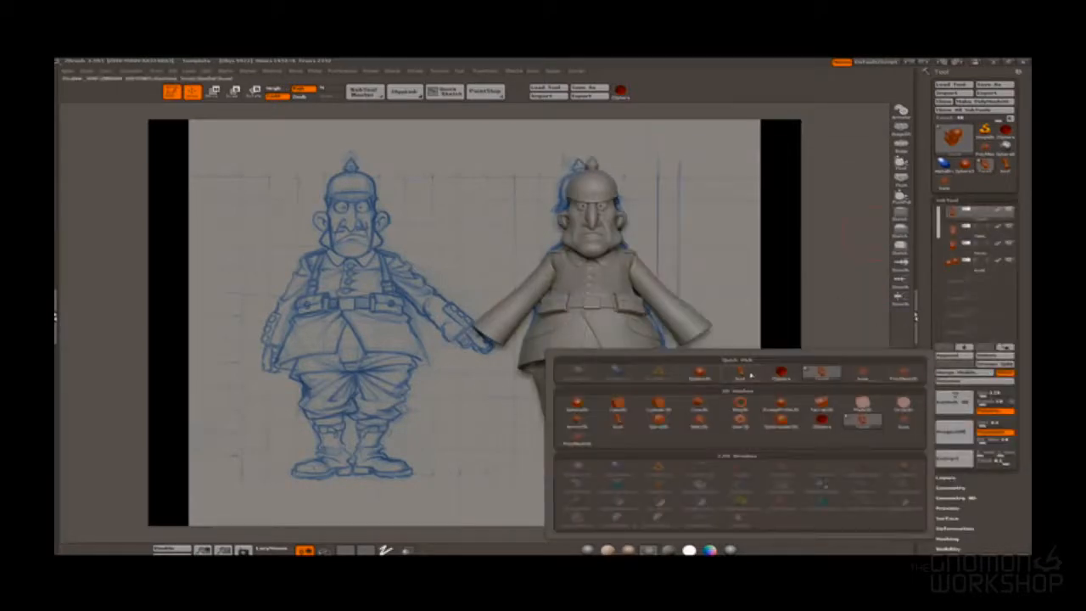
left_click(746, 371)
left_click(948, 357)
left_click(741, 371)
left_click_drag(799, 364, 841, 348)
mouse_move(717, 331)
left_mouse_down("alt")
mouse_move(696, 367)
mouse_move(666, 313)
left_mouse_up("alt")
Step: Make the boot the active SubTool and subdivide it
left_click(973, 279)
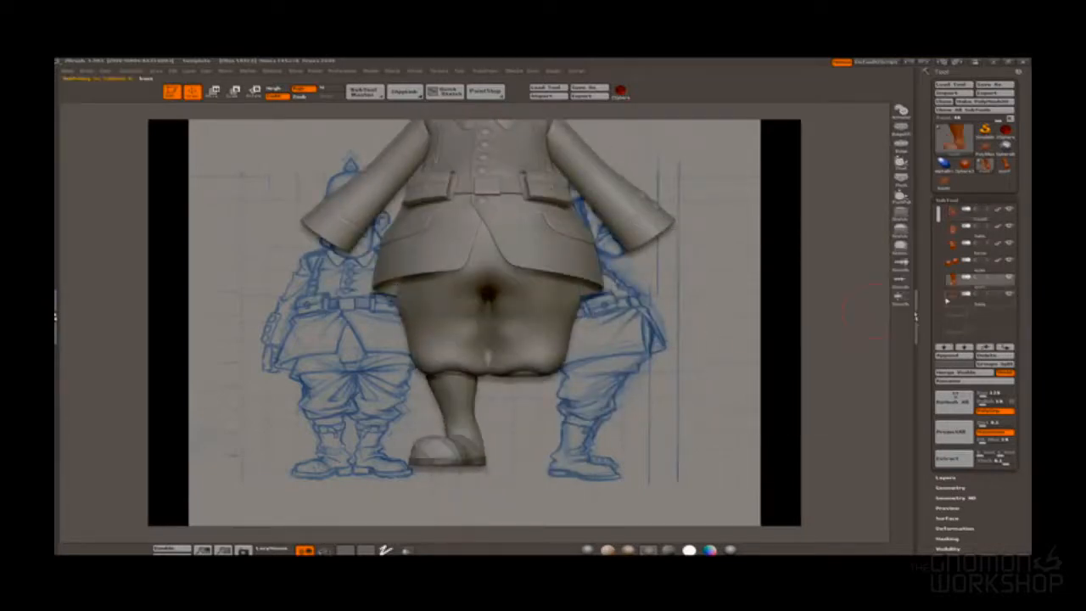
left_click(973, 297)
left_click_drag(620, 201, 653, 202)
left_click(443, 437, "alt")
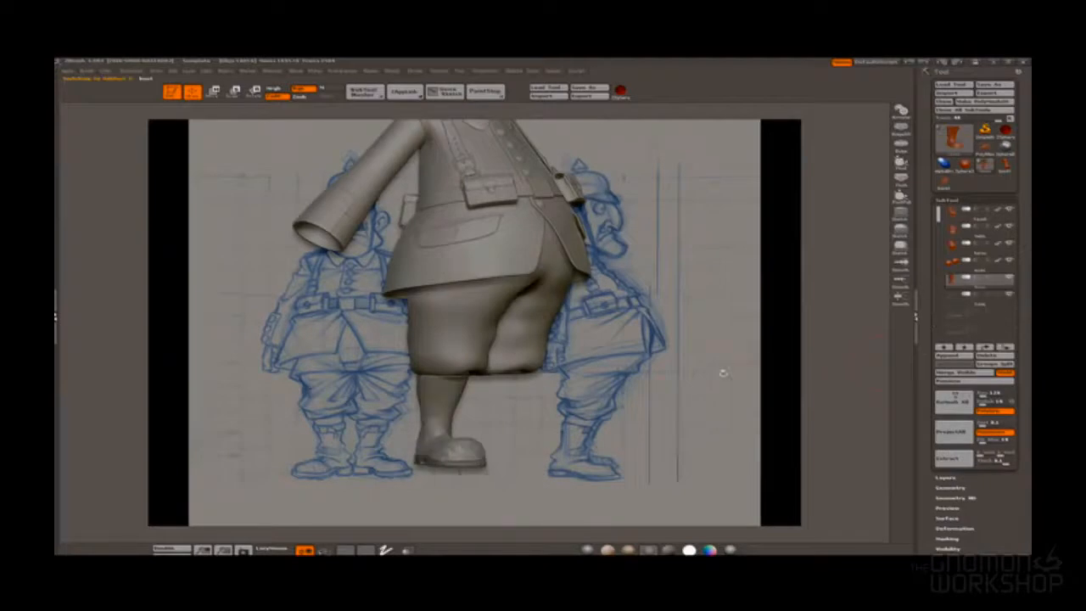
left_click_drag(718, 375, 639, 380)
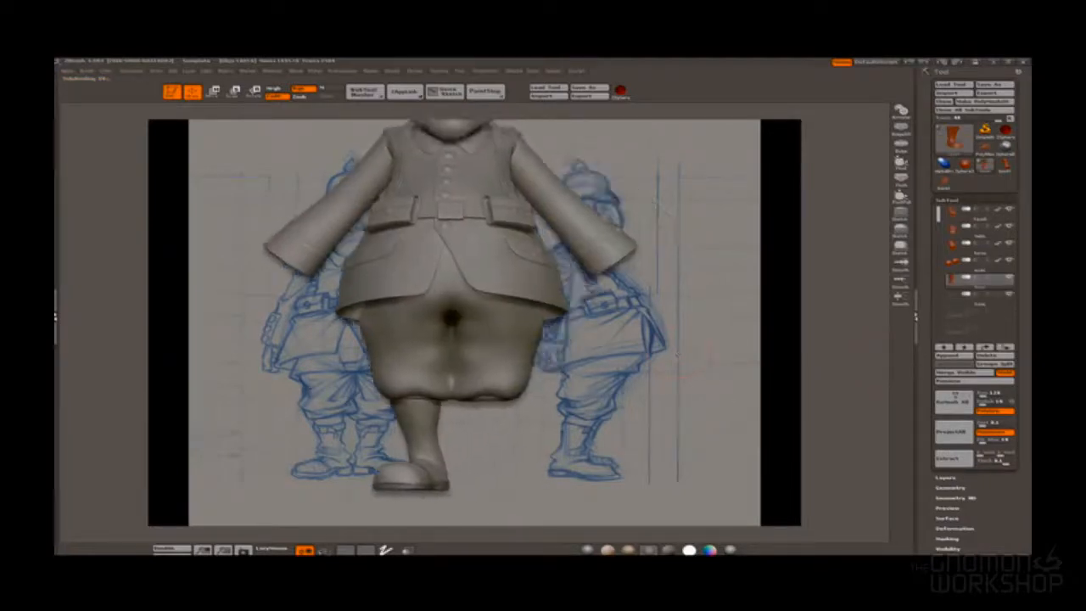
Step: Mirror the sole across the X axis with SubTool Master, appending it as a new SubTool
left_click(971, 297)
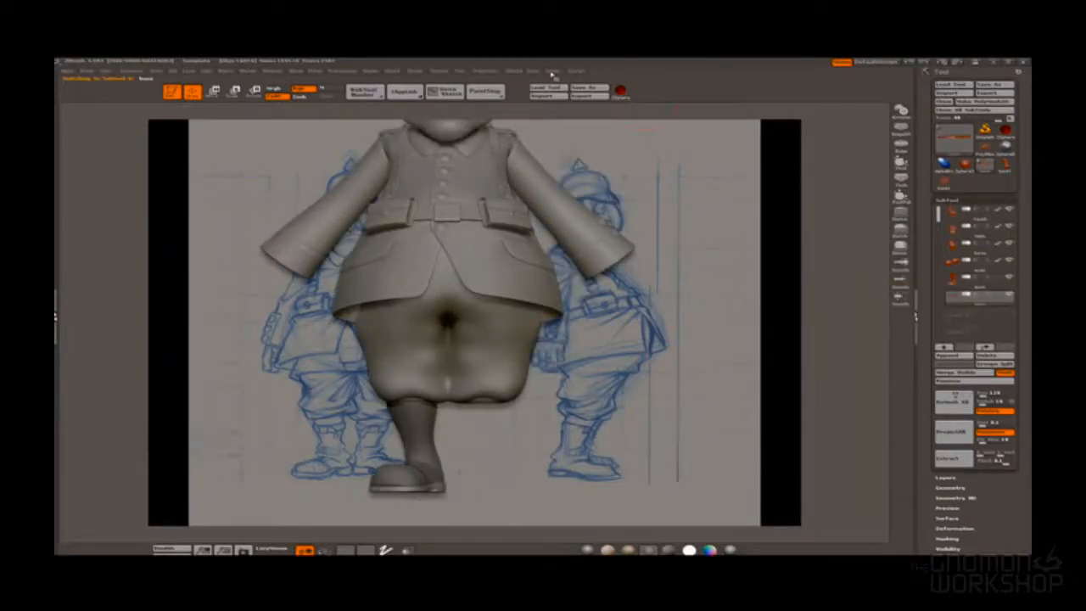
left_click(552, 72)
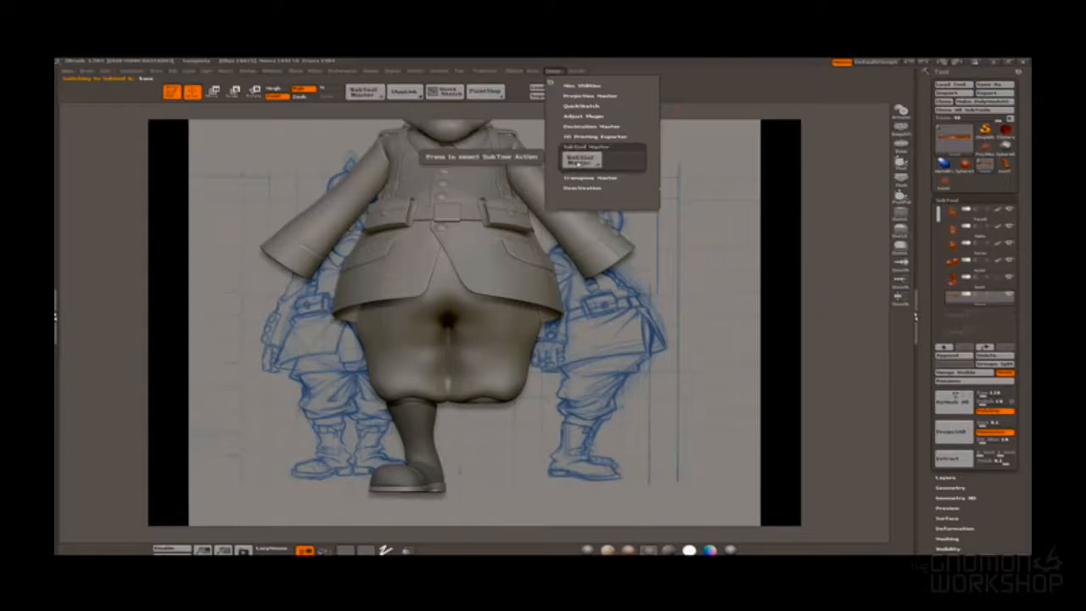
left_click(586, 147)
left_click(96, 150)
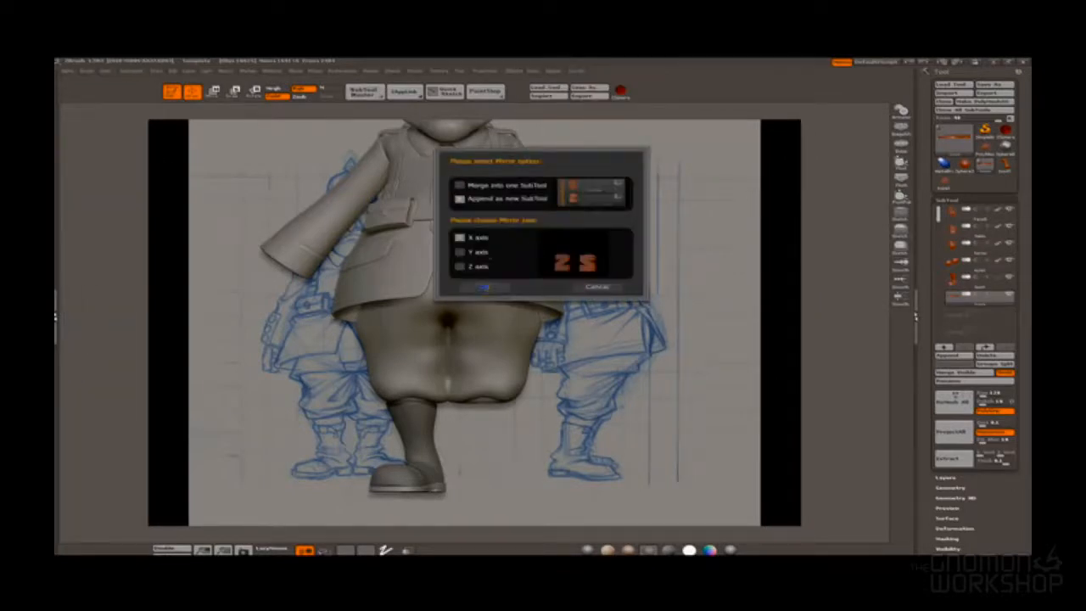
left_click(483, 288)
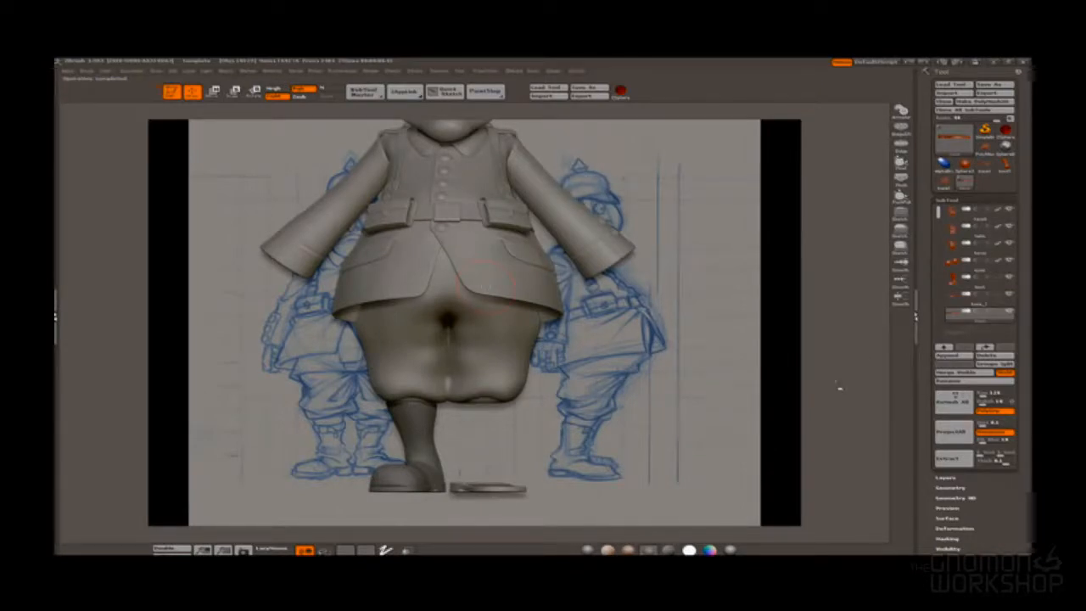
Step: Mirror the boot across the X axis with SubTool Master, appending it as a new SubTool
left_click(959, 278)
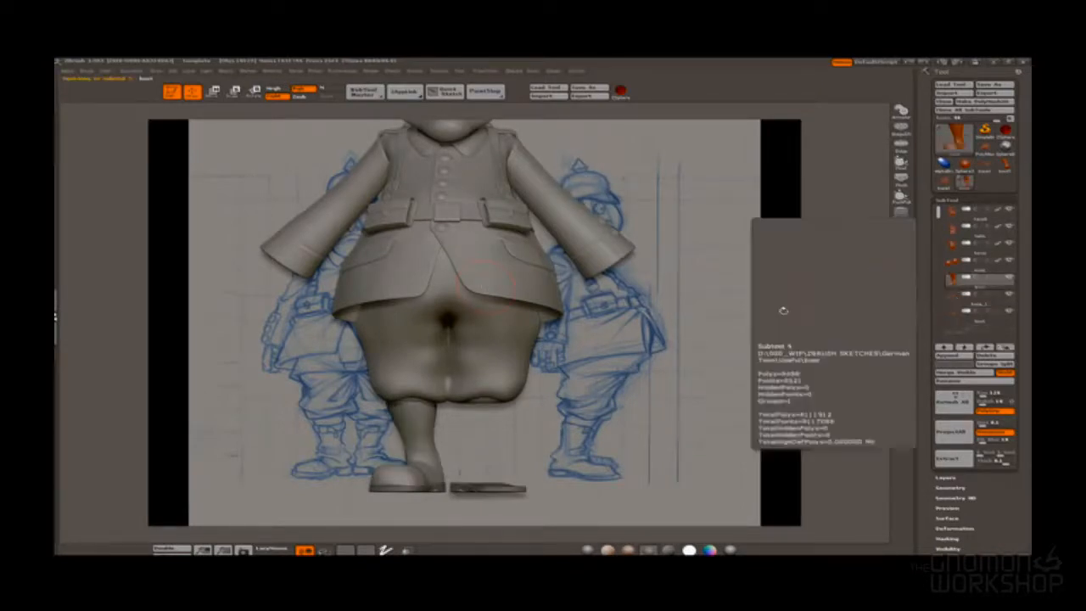
mouse_move(653, 345)
left_mouse_down()
mouse_move(701, 348)
mouse_move(686, 347)
left_mouse_up()
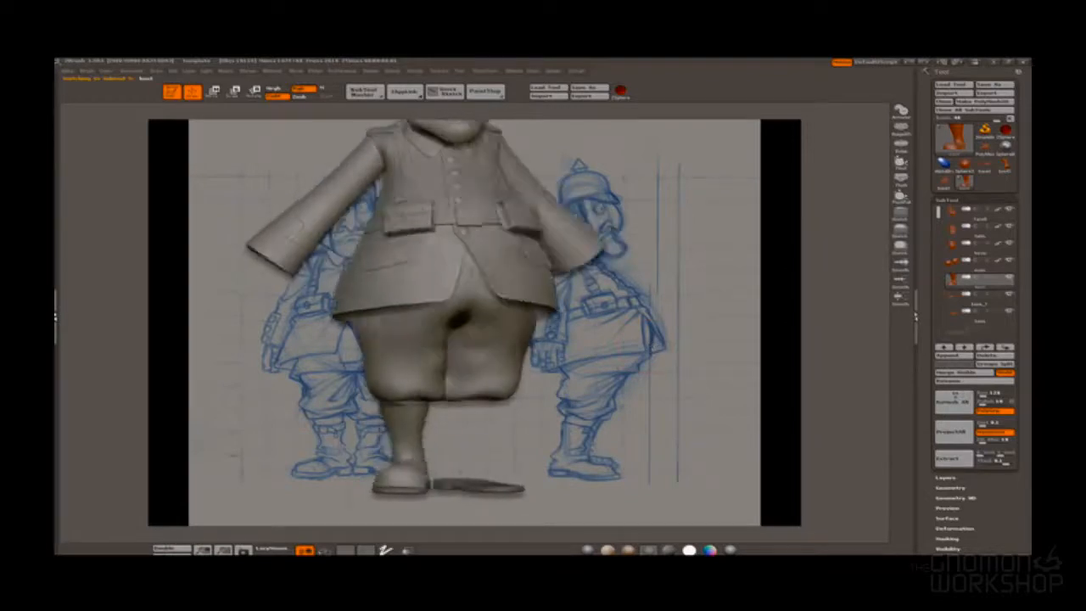
left_click_drag(633, 272, 622, 265, "shift")
left_click(534, 74)
mouse_move(550, 75)
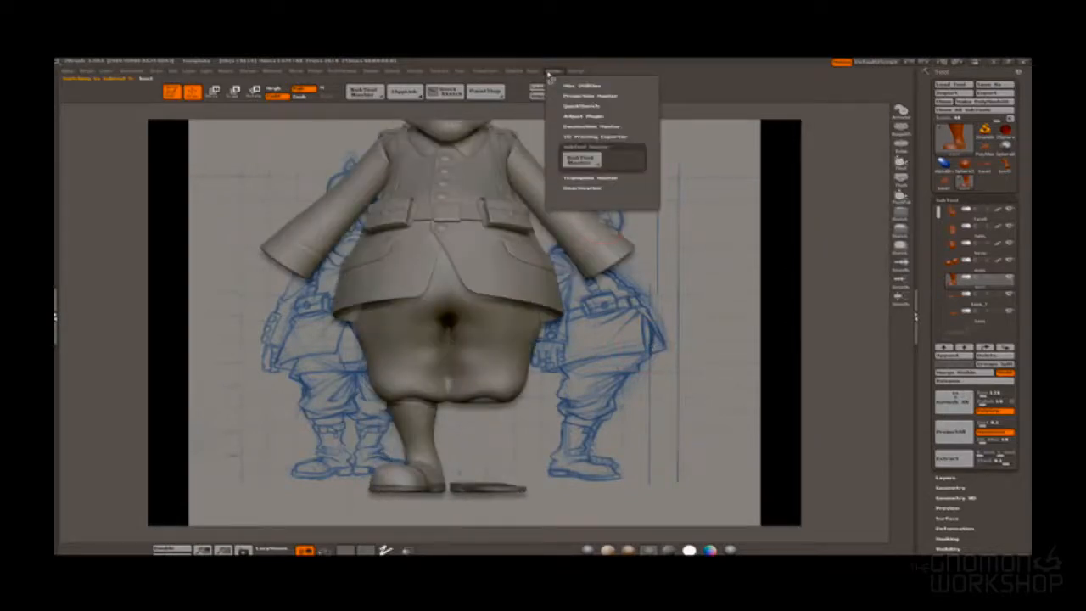
left_click(582, 158)
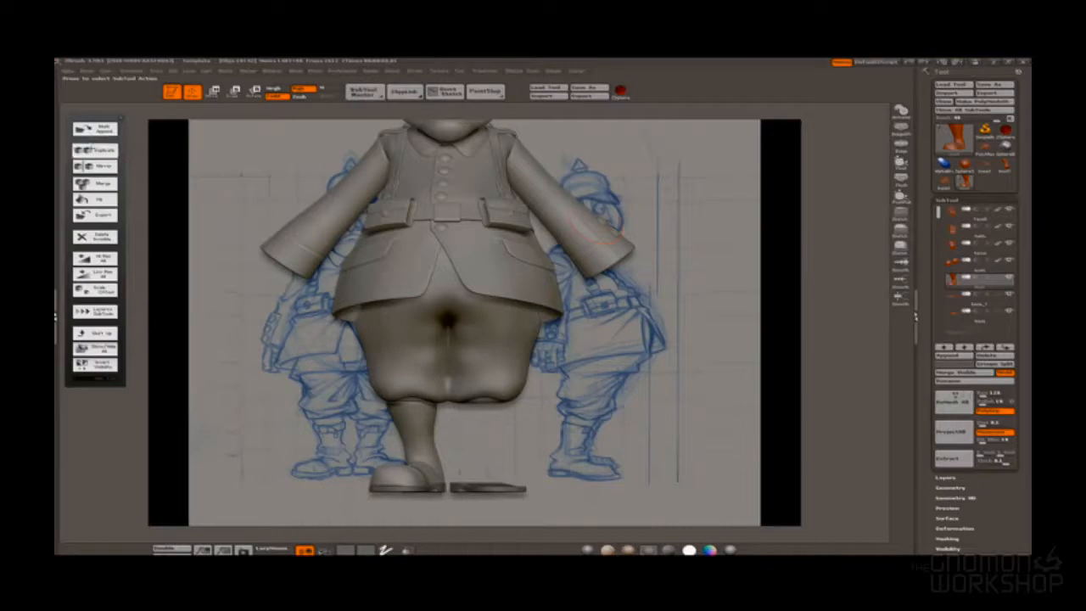
left_click(97, 167)
left_click(485, 287)
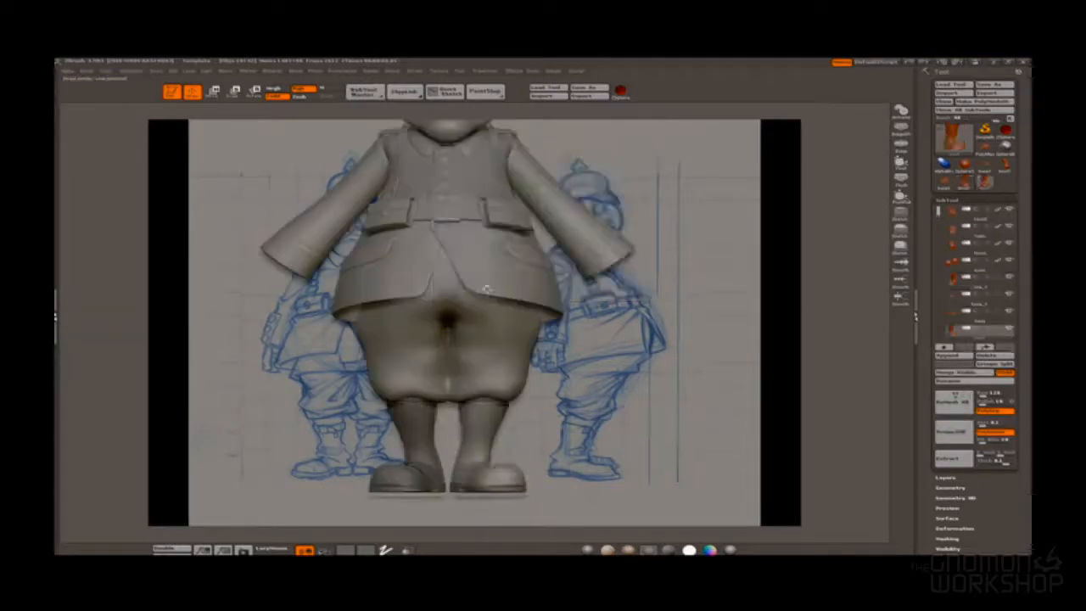
Step: Make the boot_1 SubTool active and hide the opposite boot with its sole
left_click(964, 287)
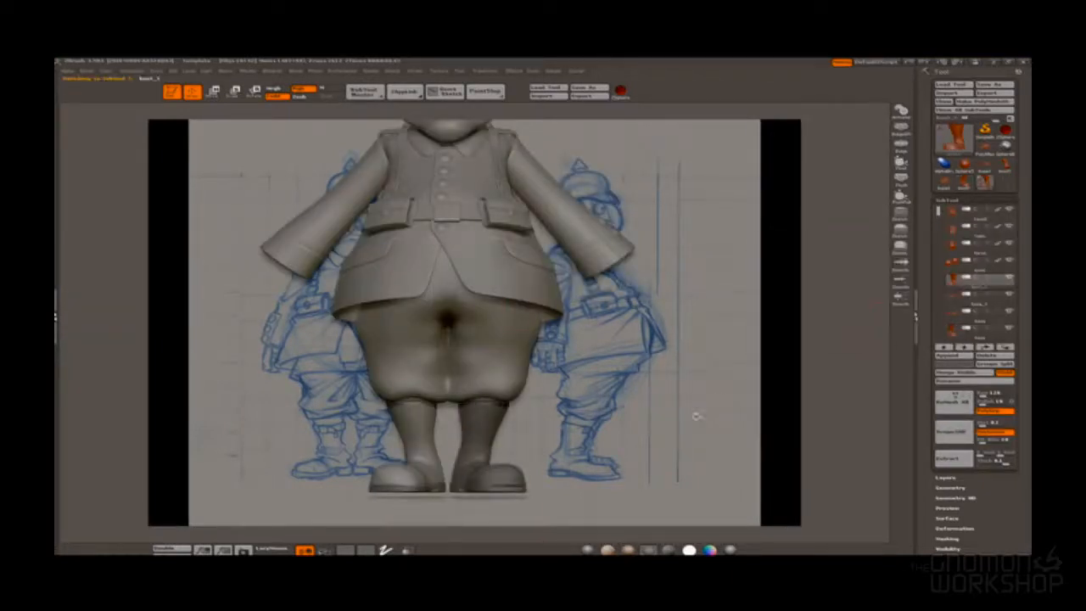
left_click_drag(698, 416, 1030, 257)
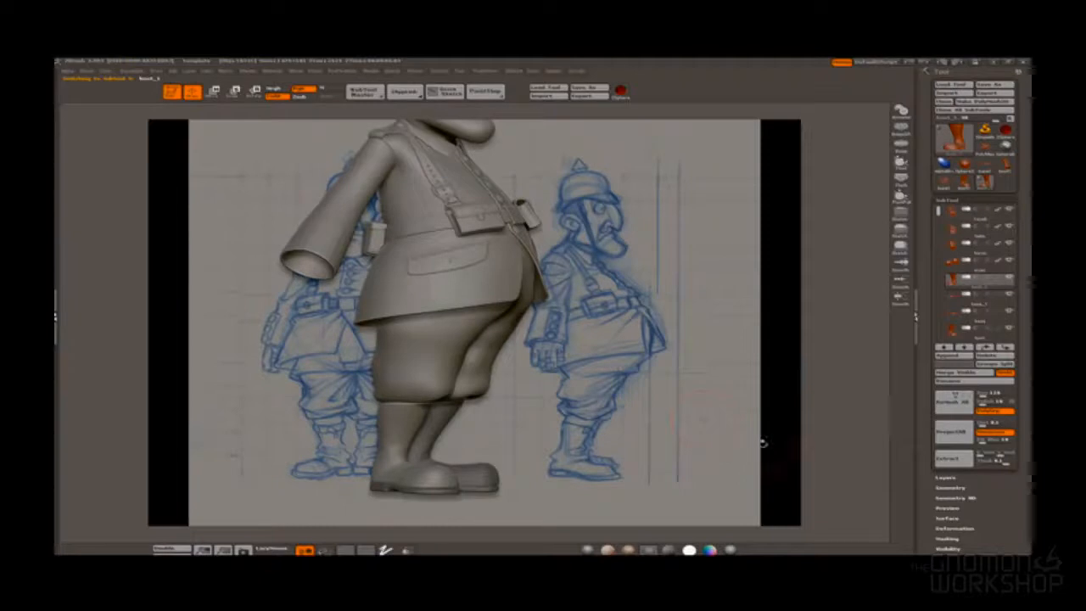
left_click_drag(625, 400, 651, 280, "shift")
left_click_drag(585, 381, 724, 360)
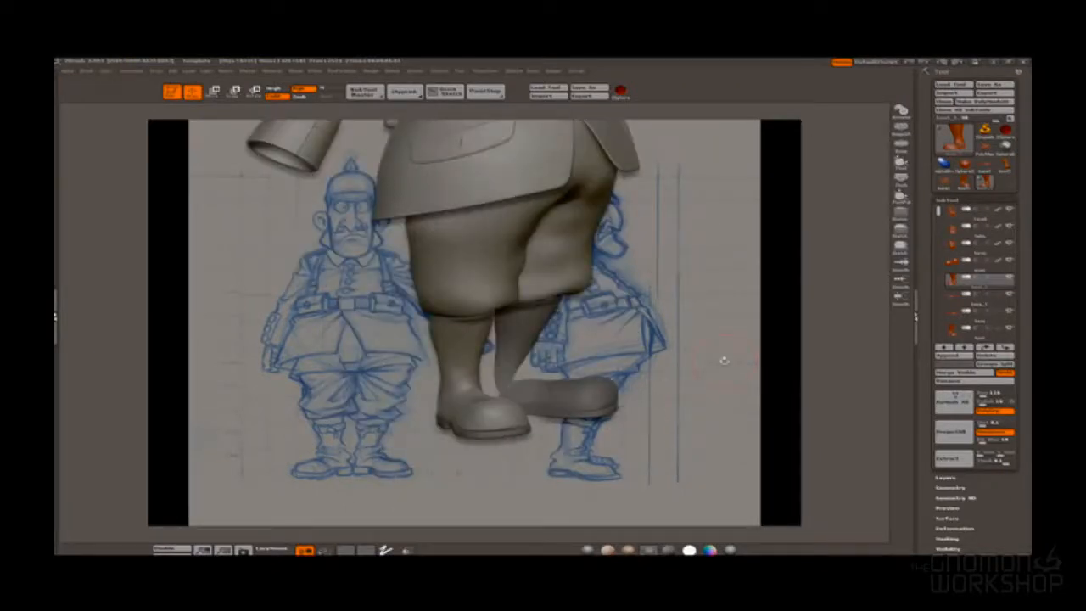
left_click(1009, 327)
left_click_drag(657, 369, 666, 344, "alt")
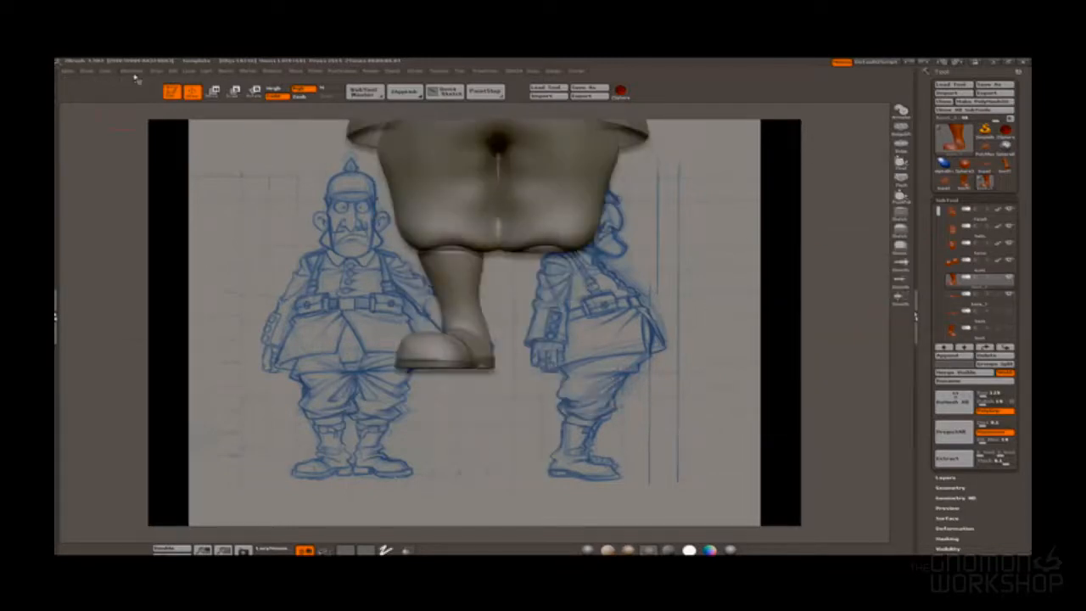
left_click(133, 73)
left_click(146, 280)
left_click_drag(543, 394, 725, 399, "alt")
right_click(592, 441)
mouse_move(636, 509)
left_mouse_down("alt")
mouse_move(598, 408)
mouse_move(611, 492)
mouse_move(636, 321)
mouse_move(721, 327)
mouse_move(610, 383)
left_mouse_up("alt")
mouse_move(128, 144)
left_mouse_down()
mouse_move(198, 142)
mouse_move(319, 115)
left_mouse_up()
Step: Isolate the single boot and its sole by hiding the eyes, torso, helmet and remaining body SubTools
left_click(1010, 261)
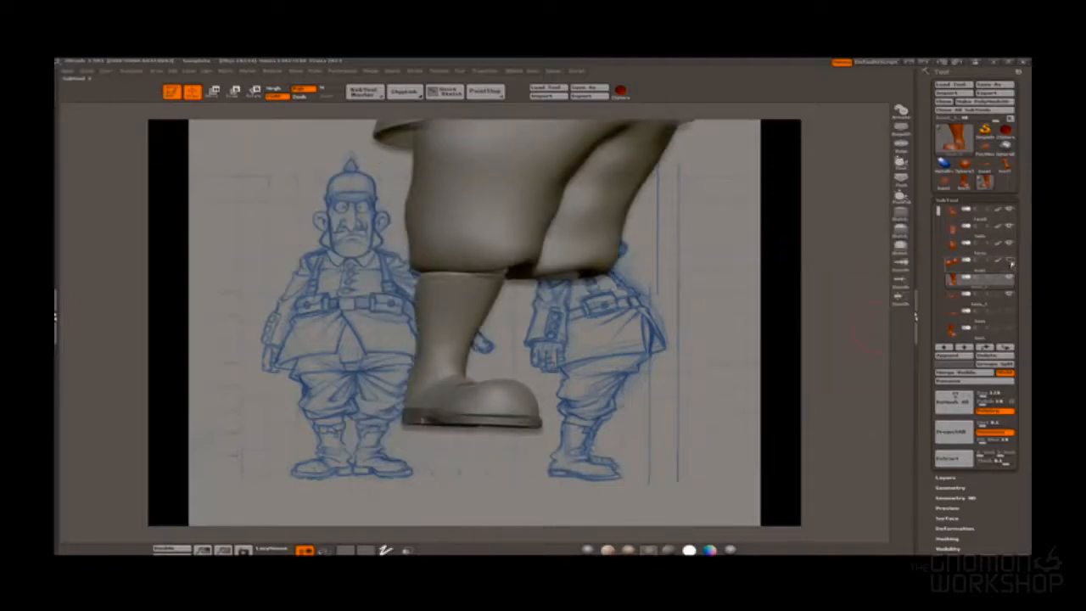
left_click(1010, 244)
left_click(1010, 225)
left_click(1010, 209)
left_click_drag(751, 282, 785, 159, "alt")
left_click_drag(729, 255, 747, 206, "alt")
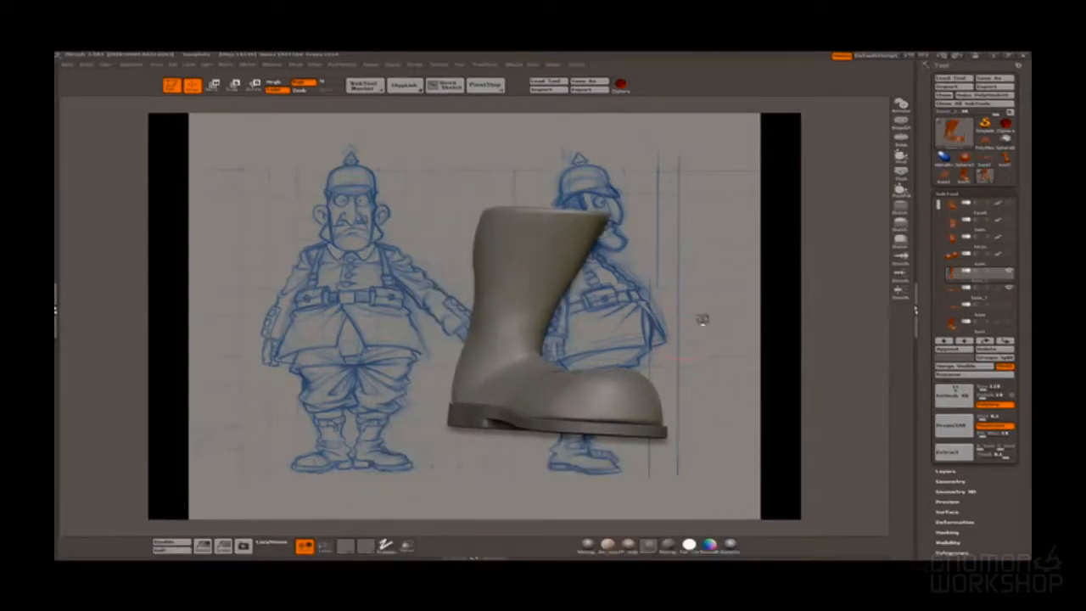
Step: Sculpt the first leather fold across the front of the ankle and wrap it around both sides of the boot
left_click_drag(701, 317, 701, 325)
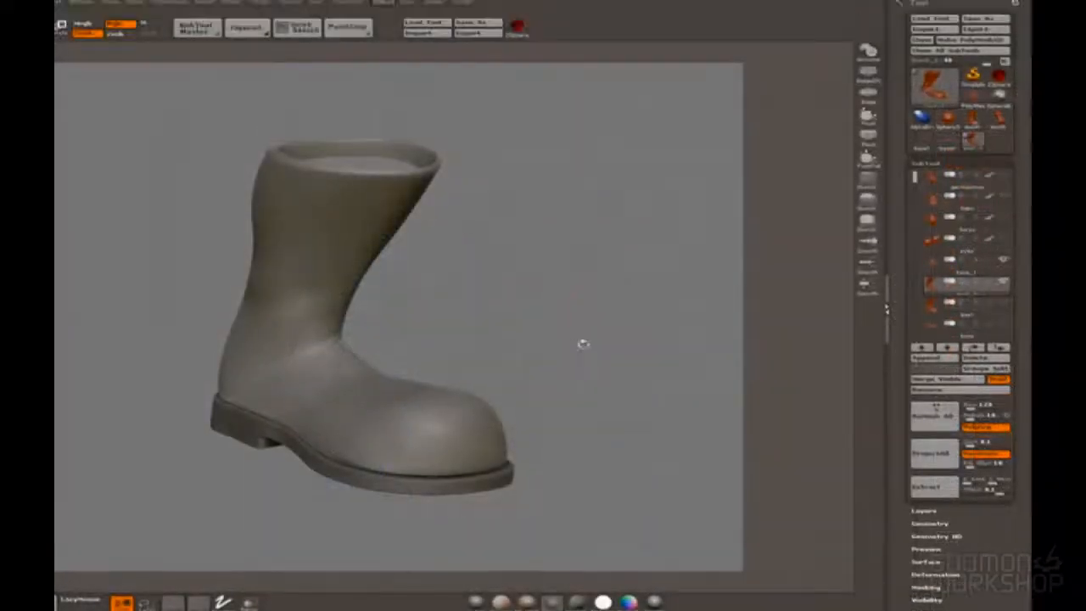
left_click_drag(603, 319, 518, 327)
key("space")
mouse_move(609, 302)
left_mouse_down()
mouse_move(317, 363)
mouse_move(440, 334)
mouse_move(407, 338)
mouse_move(531, 332)
mouse_move(314, 386)
left_mouse_up()
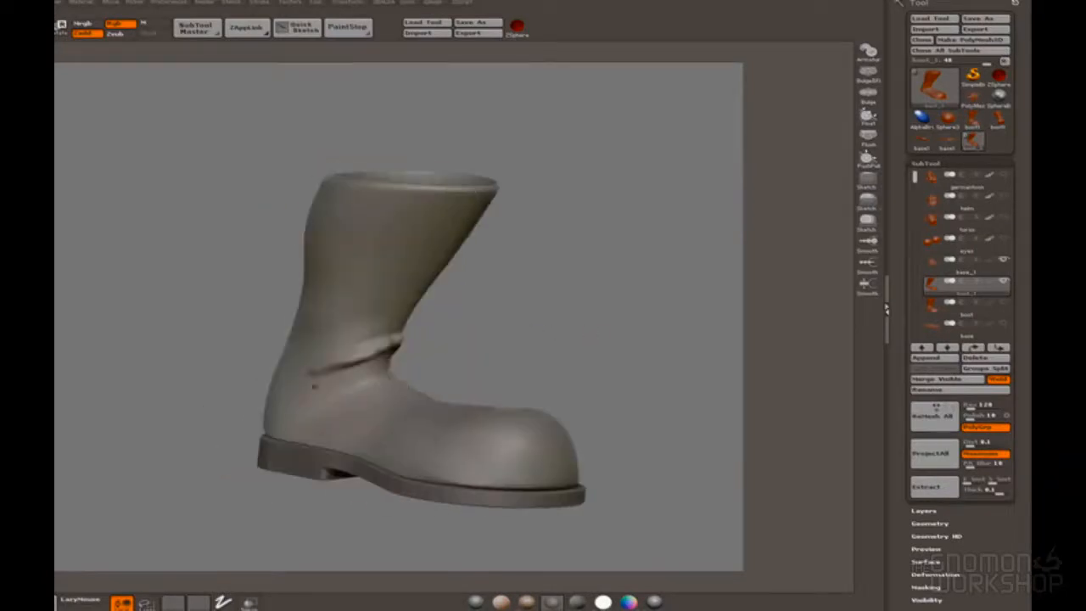
left_click_drag(405, 387, 407, 331)
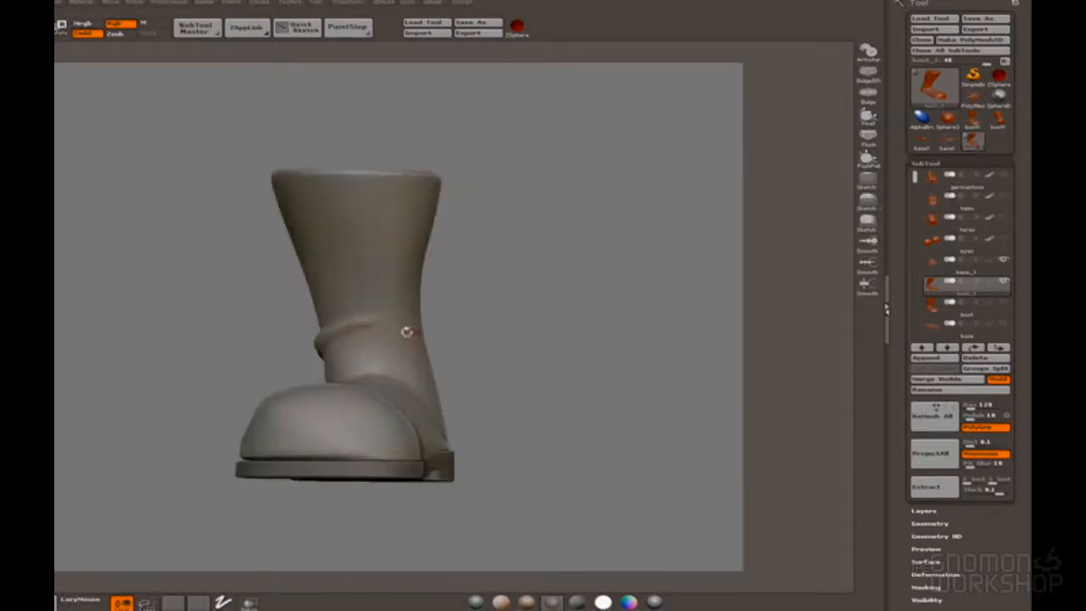
left_click_drag(645, 337, 509, 331)
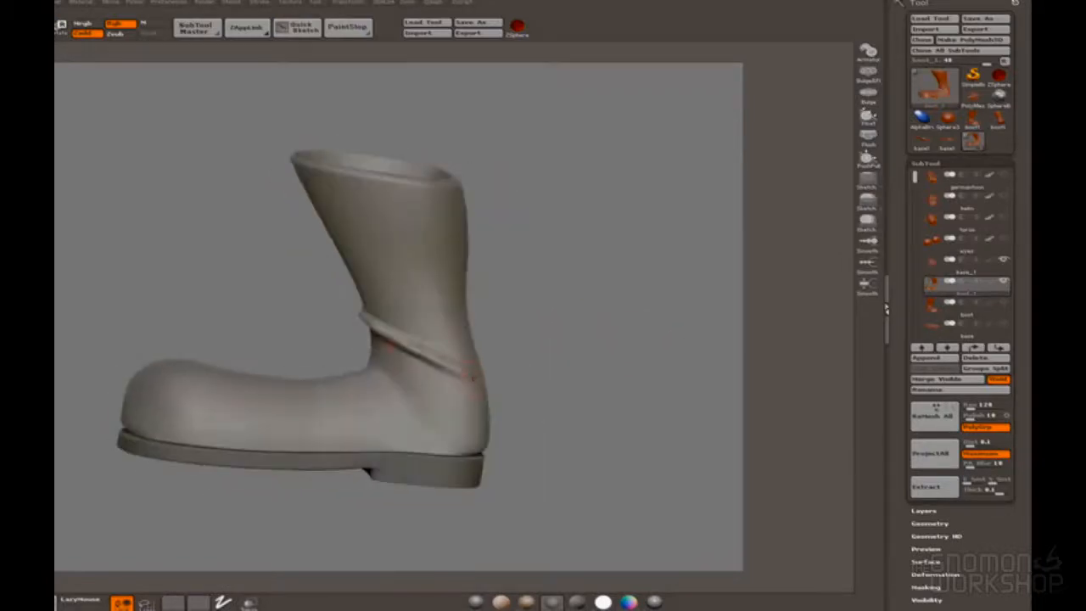
Step: Add crossing diagonal wrinkles around the boot's ankle, running from the instep toward the heel
left_click_drag(585, 348, 543, 306)
mouse_move(523, 352)
left_mouse_down()
mouse_move(577, 349)
mouse_move(501, 348)
mouse_move(640, 350)
left_mouse_up()
left_click_drag(449, 378, 401, 387)
left_click_drag(662, 348, 598, 348)
mouse_move(789, 341)
left_mouse_down()
mouse_move(653, 342)
mouse_move(713, 348)
mouse_move(649, 347)
mouse_move(624, 365)
mouse_move(666, 348)
mouse_move(806, 342)
left_mouse_up()
key("space")
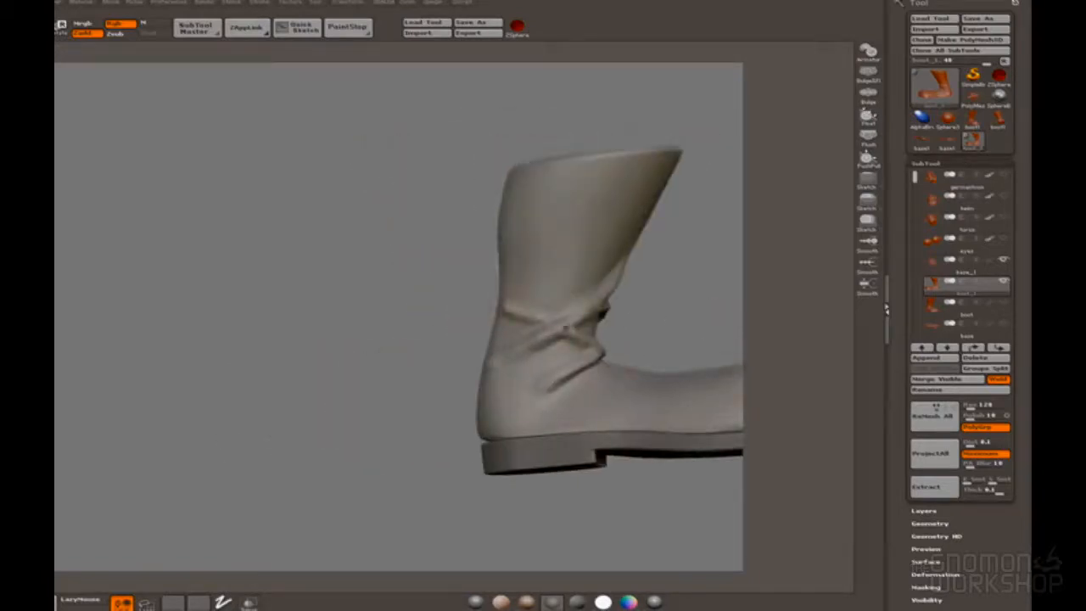
Step: Build up the folds on the front of the ankle and pull a crease up into the lower shaft
left_click_drag(653, 340, 713, 338)
mouse_move(602, 332)
left_mouse_down()
mouse_move(645, 331)
mouse_move(611, 329)
left_mouse_up()
left_click_drag(446, 323, 475, 319)
mouse_move(620, 308)
left_mouse_down()
mouse_move(518, 306)
mouse_move(679, 329)
mouse_move(687, 319)
mouse_move(633, 320)
left_mouse_up()
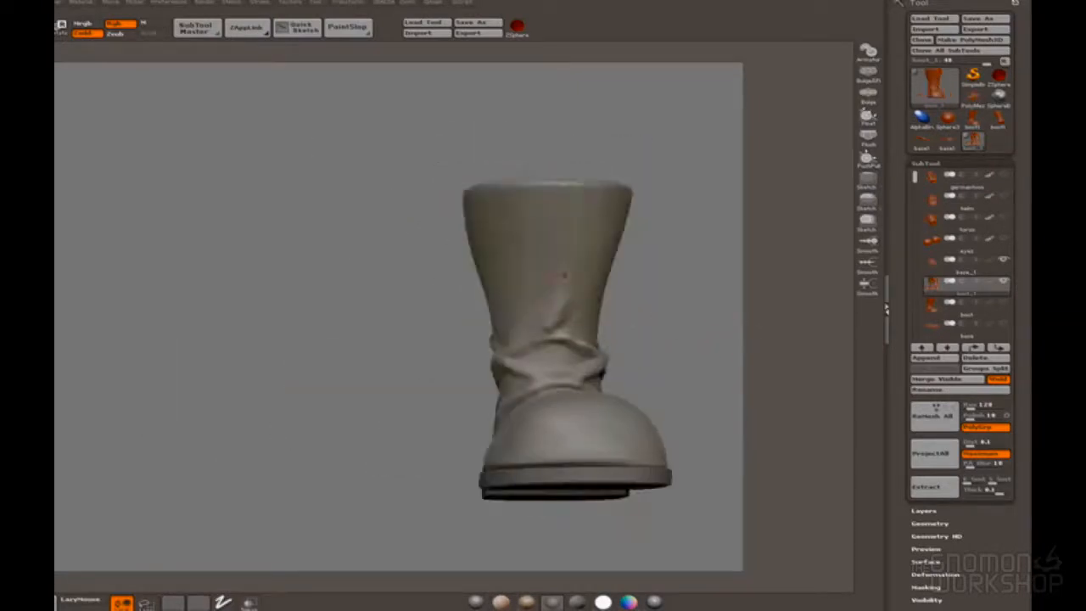
left_click_drag(428, 328, 480, 332)
left_click_drag(619, 228, 524, 220)
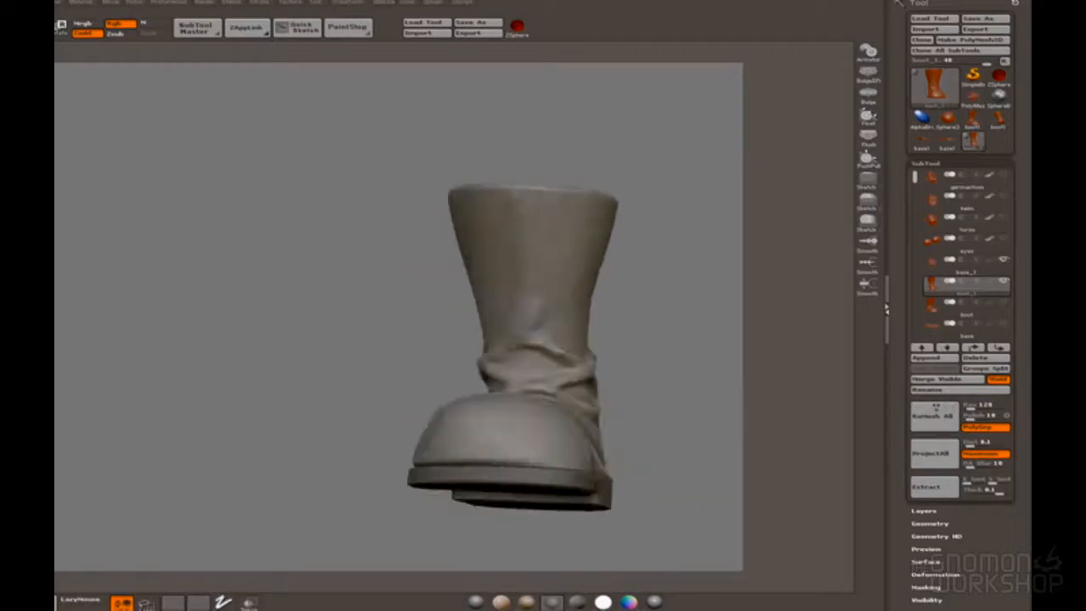
Step: Continue the ankle wrinkles around the back and opposite side of the boot, changing the sculpting brush
left_click_drag(630, 336, 535, 263)
left_click_drag(356, 270, 486, 295)
left_click_drag(660, 297, 592, 241)
mouse_move(581, 300)
left_mouse_down()
mouse_move(419, 286)
mouse_move(682, 368)
mouse_move(396, 260)
mouse_move(523, 387)
mouse_move(418, 188)
mouse_move(356, 194)
left_mouse_up()
key("b")
left_click(548, 456)
mouse_move(518, 348)
left_mouse_down()
mouse_move(582, 366)
mouse_move(492, 335)
left_mouse_up()
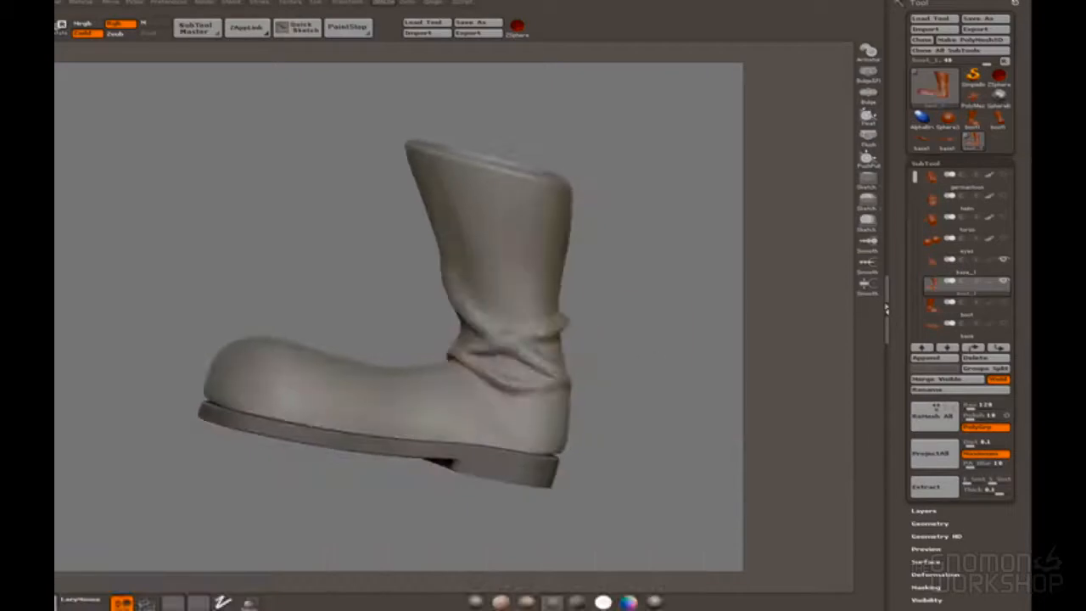
Step: Refine the crossing folds above the heel and carry their tension lines up the side of the shaft
left_click_drag(395, 297, 347, 346)
left_click_drag(488, 342, 594, 321)
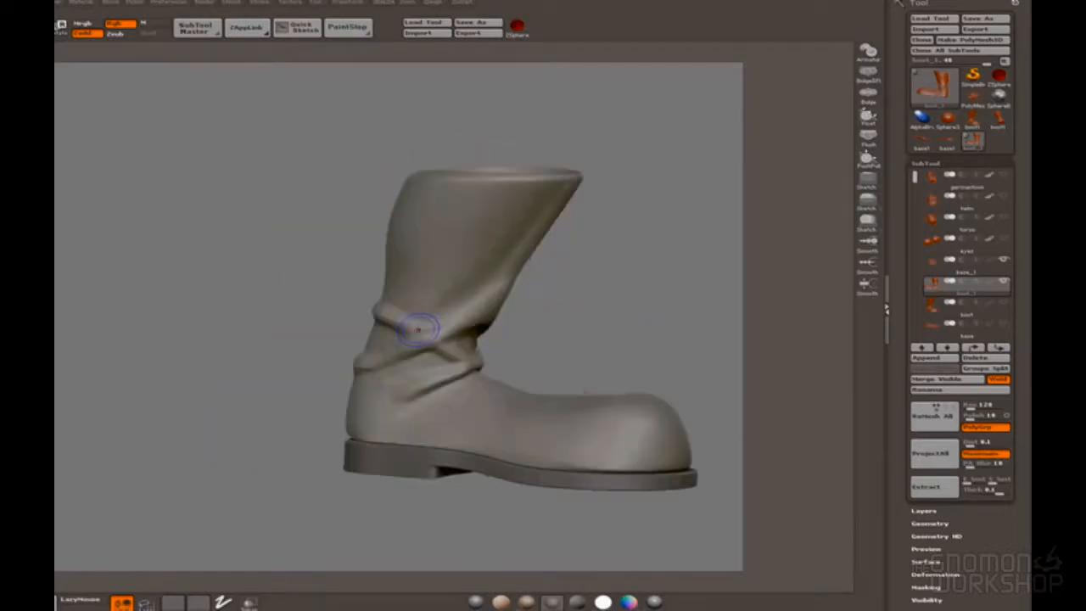
left_click_drag(438, 324, 492, 322)
mouse_move(377, 399)
left_mouse_down()
mouse_move(460, 376)
mouse_move(382, 314)
mouse_move(374, 322)
mouse_move(526, 281)
mouse_move(575, 314)
mouse_move(458, 240)
left_mouse_up()
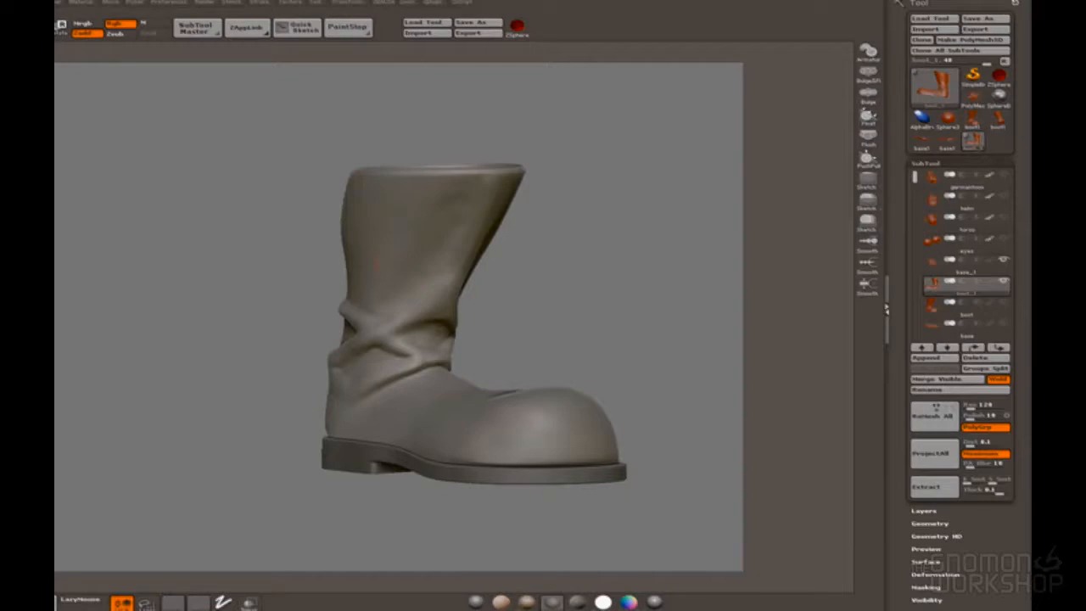
Step: Sculpt long vertical folds running from the ankle wrinkles up the boot shaft
mouse_move(378, 264)
right_mouse_down()
mouse_move(618, 300)
mouse_move(471, 302)
right_mouse_up()
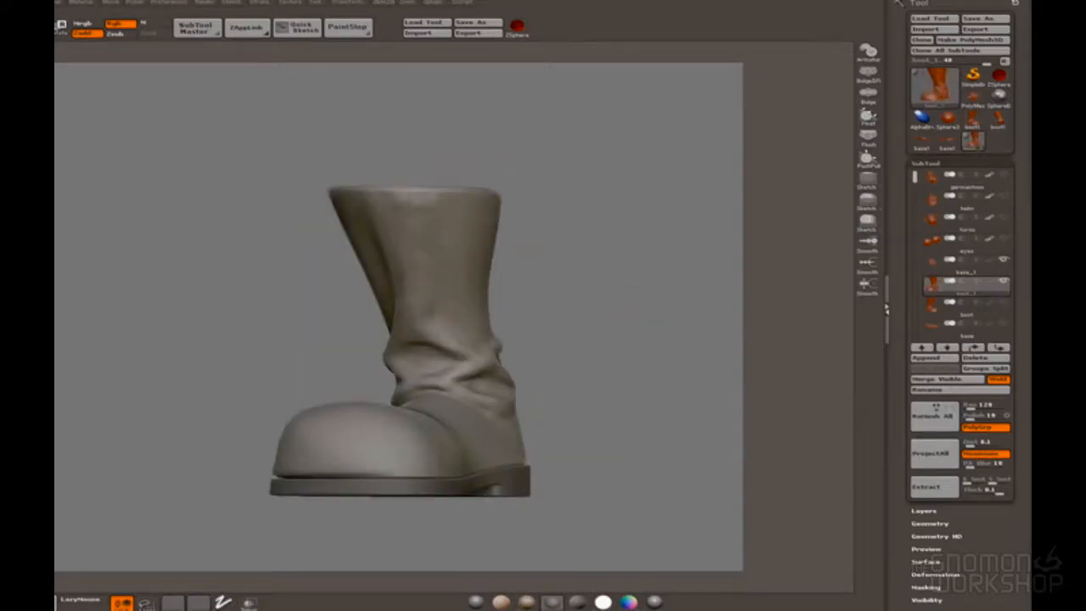
right_click_drag(456, 216, 496, 257)
right_click_drag(575, 247, 476, 254)
right_click_drag(375, 331, 329, 308)
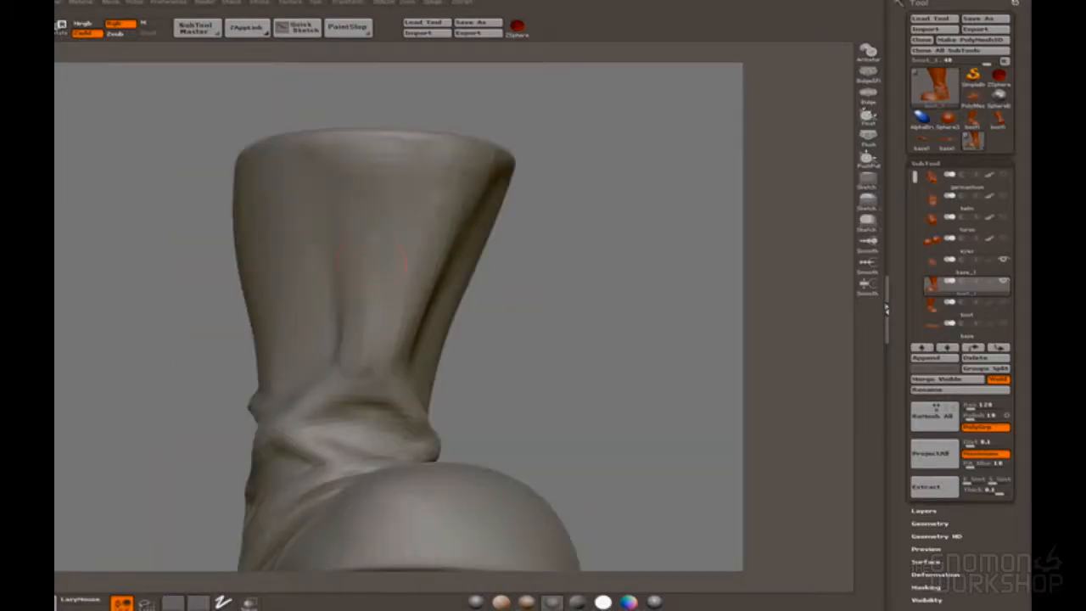
left_click_drag(636, 322, 475, 290, "alt")
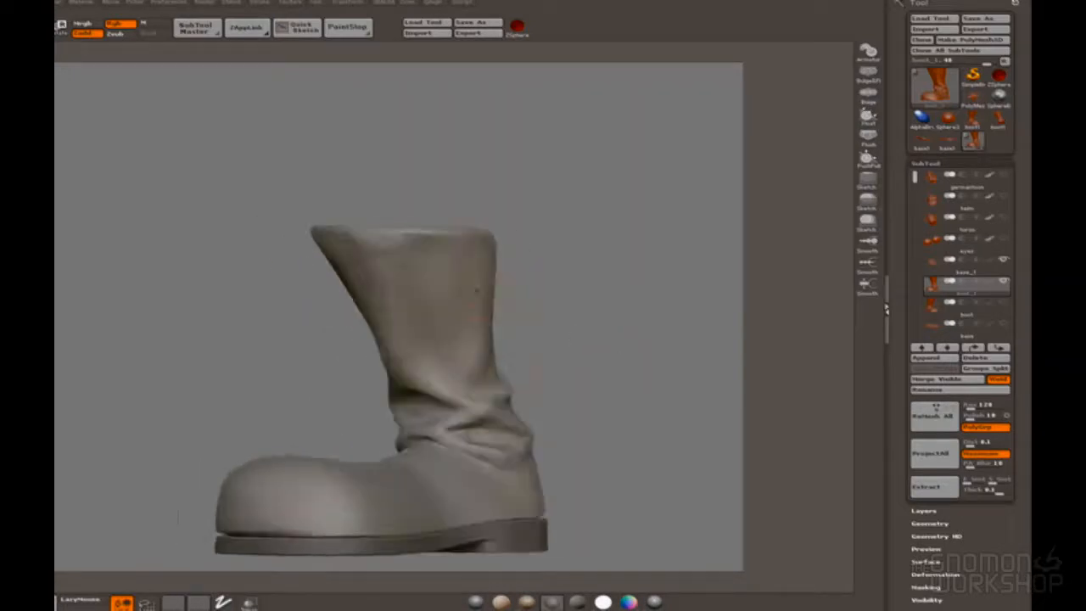
Step: Sharpen the folds where the shaft meets the ankle on the side and back of the boot
left_click_drag(530, 255, 755, 336)
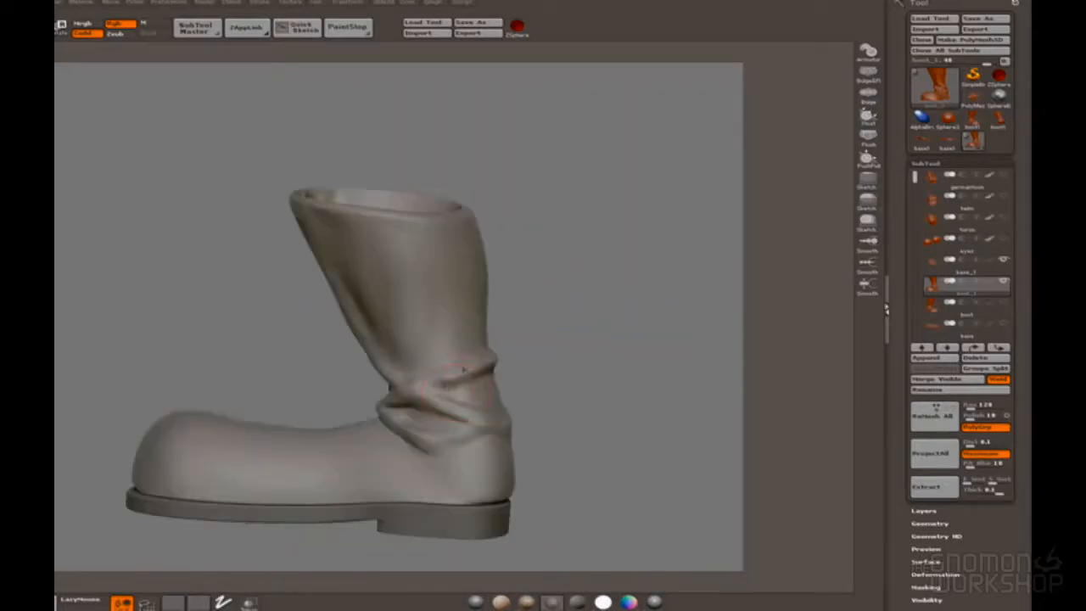
left_click_drag(551, 428, 517, 437)
right_click(506, 442)
left_click_drag(530, 352, 679, 348)
left_click_drag(509, 390, 594, 399)
left_click_drag(644, 365, 520, 356)
Step: Deepen the recesses between the ankle wrinkles and smooth their lower ends into the heel area
left_click_drag(594, 364, 560, 431)
left_click_drag(720, 405, 670, 407)
left_click_drag(586, 373, 624, 374)
left_click_drag(365, 336, 588, 383)
left_click_drag(462, 360, 424, 414)
left_click_drag(516, 367, 501, 370)
left_click_drag(431, 413, 430, 416, "shift")
Step: Adjust the brush and rework the lower ankle fold just above the heel
mouse_move(721, 389)
left_mouse_down()
mouse_move(668, 387)
mouse_move(715, 380)
mouse_move(721, 430)
mouse_move(653, 433)
mouse_move(721, 431)
mouse_move(721, 405)
left_mouse_up()
mouse_move(721, 406)
left_mouse_down("alt")
mouse_move(718, 357)
mouse_move(627, 346)
mouse_move(648, 350)
mouse_move(630, 329)
mouse_move(619, 367)
mouse_move(631, 383)
mouse_move(558, 389)
mouse_move(652, 419)
mouse_move(558, 383)
left_mouse_up("alt")
key("space")
left_click(668, 410)
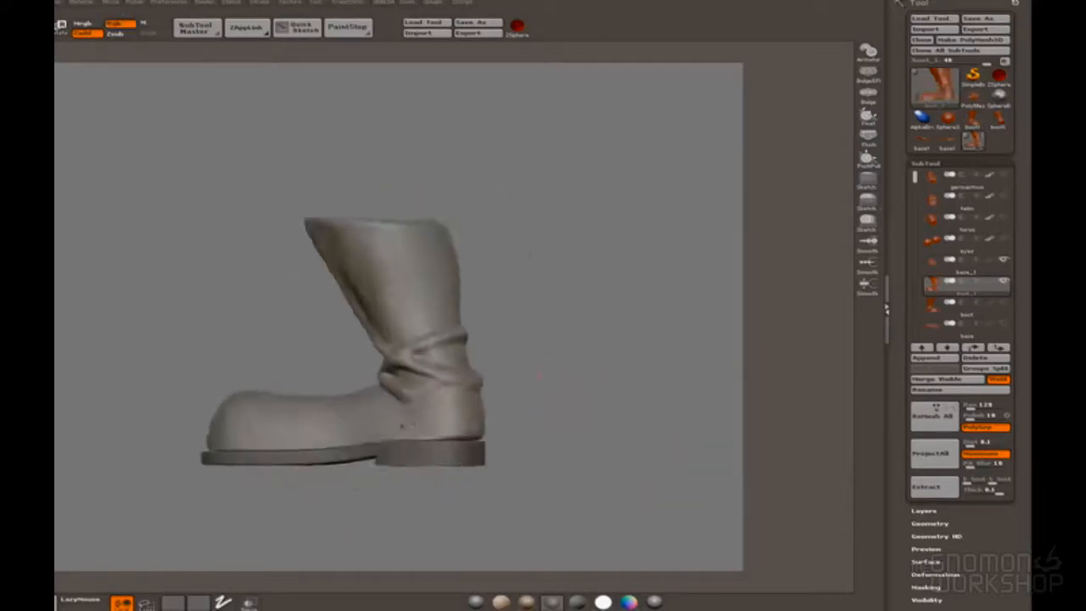
mouse_move(509, 407)
left_mouse_down()
mouse_move(436, 416)
mouse_move(512, 417)
mouse_move(493, 411)
left_mouse_up()
right_click(513, 418)
Step: Sculpt a diagonal crease from the ankle folds down across the heel area toward the sole
left_click_drag(620, 428, 531, 431)
left_click_drag(776, 377, 606, 382)
right_click(606, 441)
left_click_drag(371, 453, 384, 416)
mouse_move(736, 457)
left_mouse_down()
mouse_move(678, 461)
mouse_move(735, 458)
left_mouse_up()
left_click_drag(667, 361, 543, 366)
left_click_drag(512, 435, 617, 387)
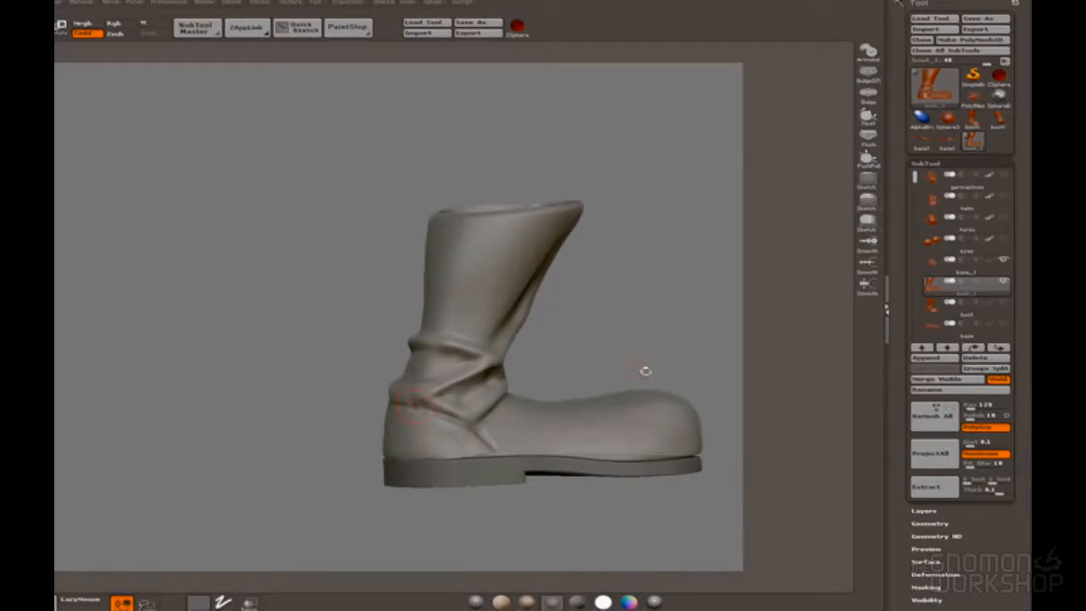
Step: Shape the heel crease and a raised fold below the ankle wrinkles on the side of the boot
left_click_drag(413, 406, 549, 392)
mouse_move(365, 424)
left_mouse_down()
mouse_move(414, 404)
mouse_move(516, 402)
mouse_move(509, 414)
mouse_move(589, 376)
mouse_move(522, 395)
mouse_move(638, 543)
left_mouse_up()
left_click_drag(500, 395, 462, 361)
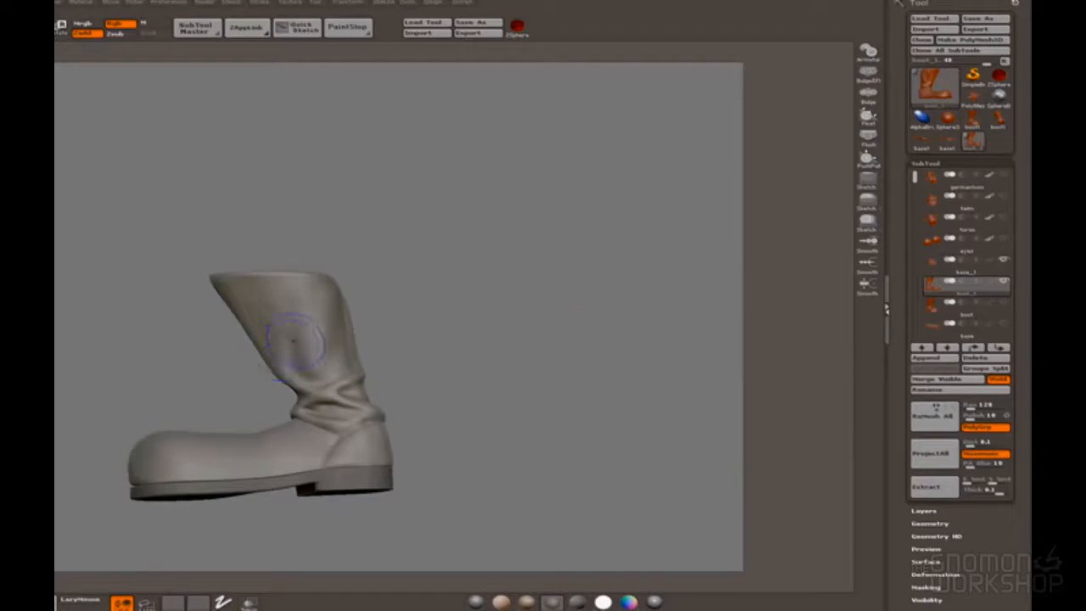
left_click_drag(416, 349, 470, 347)
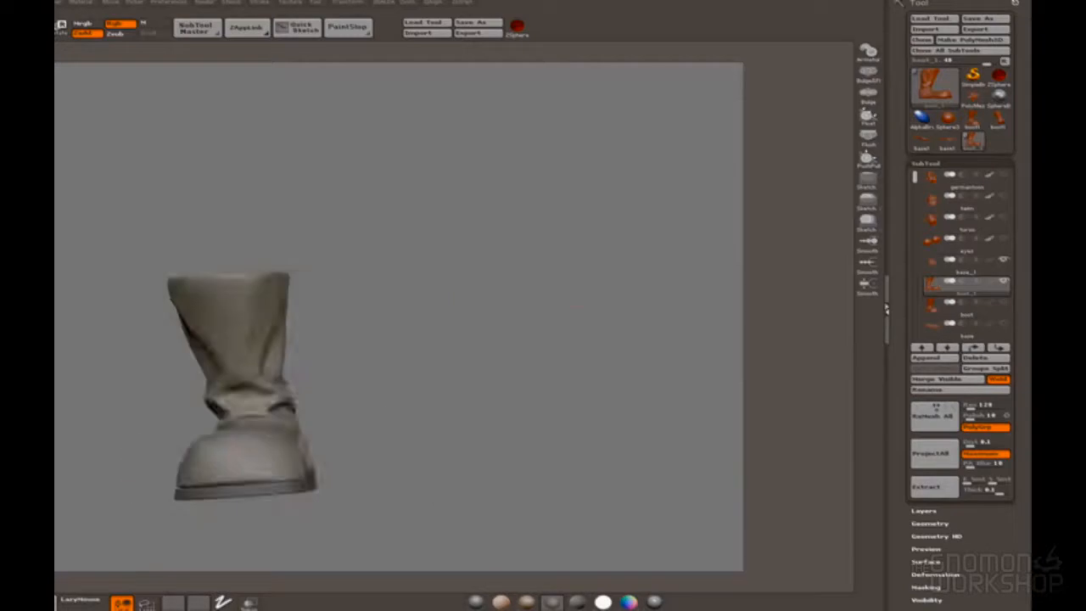
left_click_drag(499, 398, 601, 390, "alt")
left_click_drag(577, 306, 599, 350)
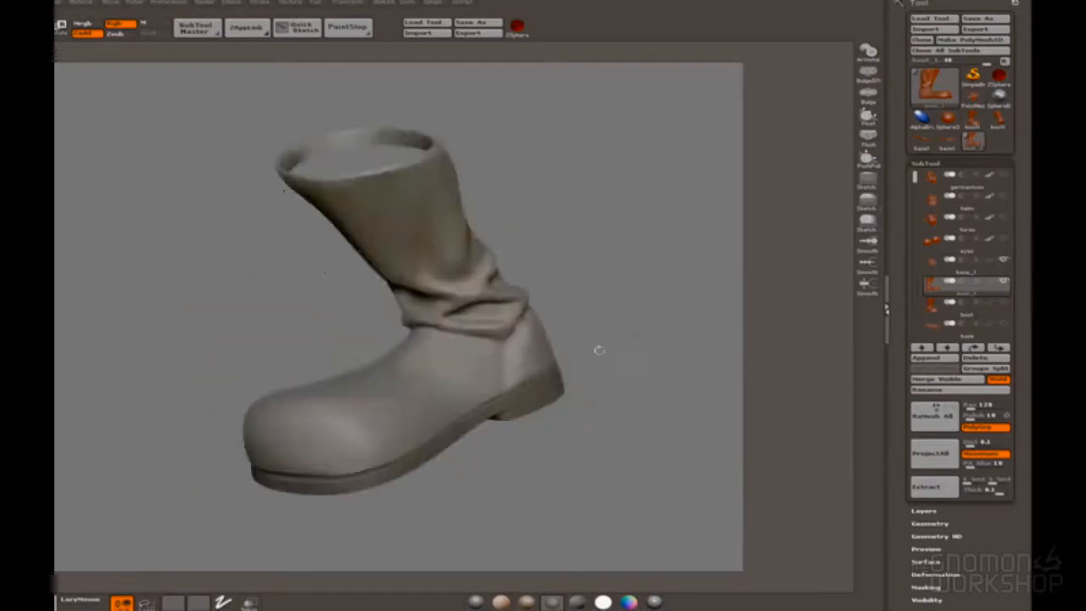
left_click_drag(570, 409, 551, 373)
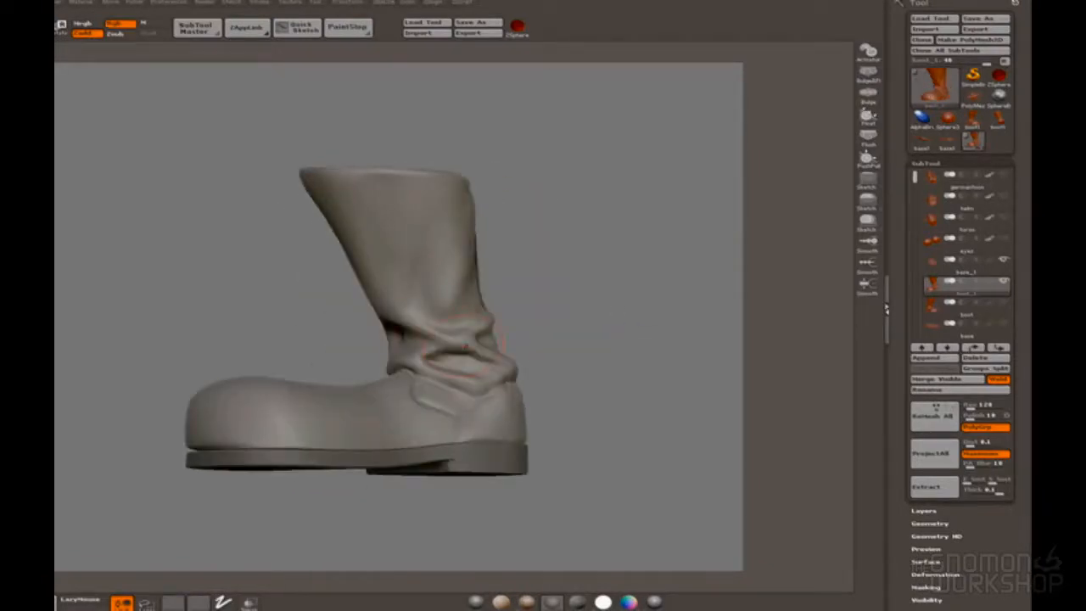
Step: Strengthen the wrinkles above the heel and blend them into the rear of the lower shaft
mouse_move(643, 333)
left_mouse_down()
mouse_move(616, 337)
mouse_move(651, 341)
mouse_move(520, 354)
mouse_move(553, 365)
mouse_move(545, 333)
mouse_move(519, 346)
left_mouse_up()
right_click(552, 366)
left_click_drag(618, 329, 519, 365)
left_click_drag(594, 366, 623, 366)
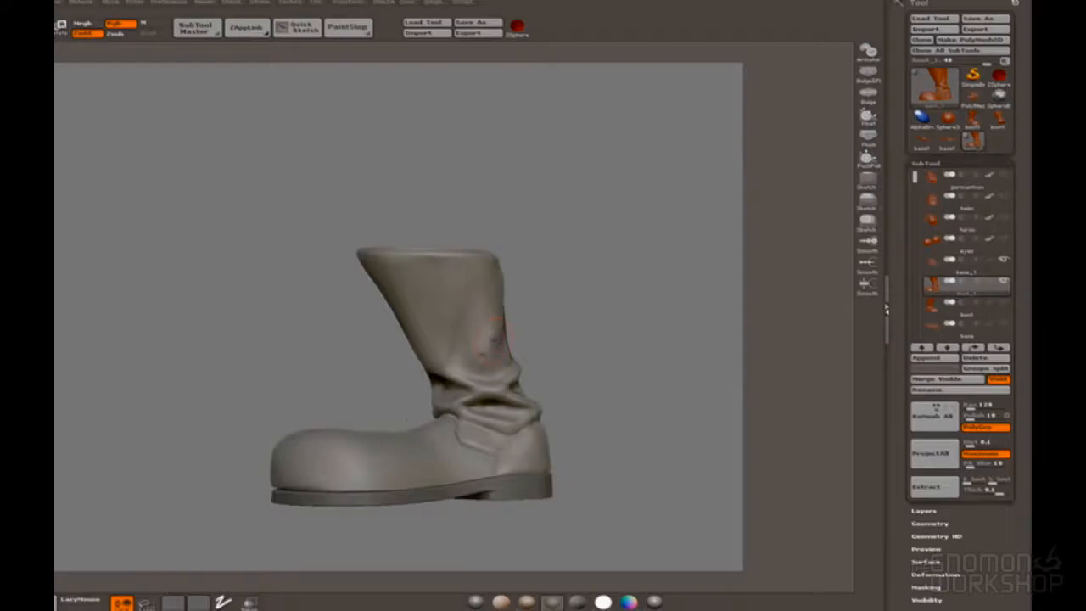
mouse_move(517, 338)
left_mouse_down()
mouse_move(600, 343)
mouse_move(516, 338)
left_mouse_up()
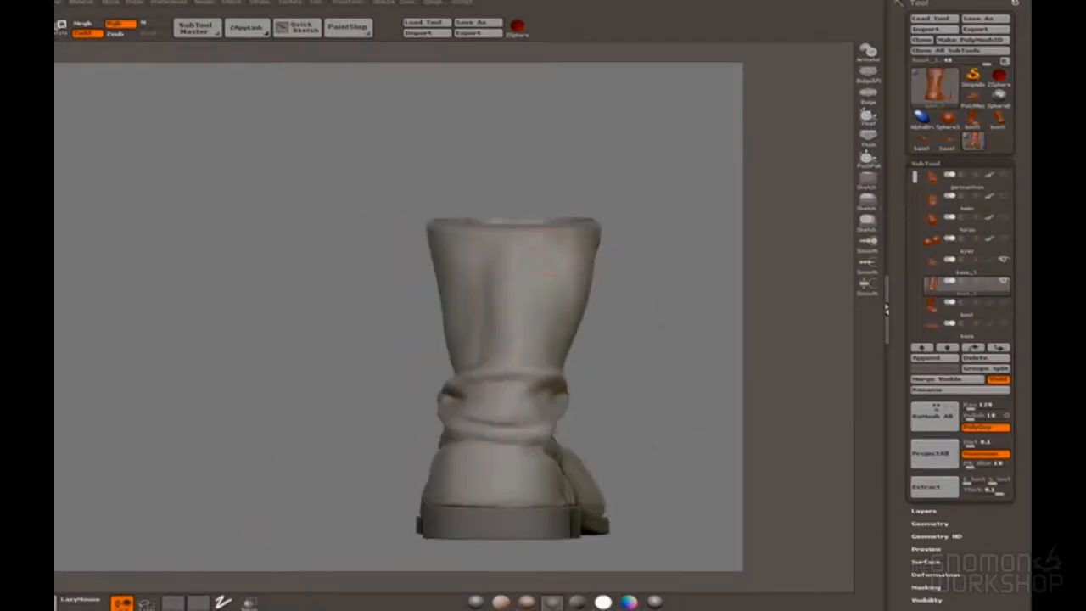
Step: Sculpt soft vertical creases down the back of the boot shaft
left_click_drag(695, 316, 631, 335)
left_click_drag(517, 240, 462, 244)
mouse_move(713, 322)
left_mouse_down()
mouse_move(656, 328)
mouse_move(597, 354)
mouse_move(572, 347)
mouse_move(588, 365)
mouse_move(556, 360)
mouse_move(621, 350)
mouse_move(547, 346)
mouse_move(595, 350)
mouse_move(555, 368)
mouse_move(604, 374)
mouse_move(569, 392)
mouse_move(556, 416)
mouse_move(556, 327)
mouse_move(586, 364)
mouse_move(575, 373)
left_mouse_up()
Step: Change the brush and its settings, and reshape the bulging ankle folds at the front of the boot
key("space")
key("space")
key("space")
left_click(599, 442)
key("space")
left_click(551, 451)
left_click_drag(390, 384, 398, 377)
mouse_move(499, 376)
left_mouse_down()
mouse_move(458, 380)
mouse_move(526, 379)
mouse_move(543, 345)
left_mouse_up()
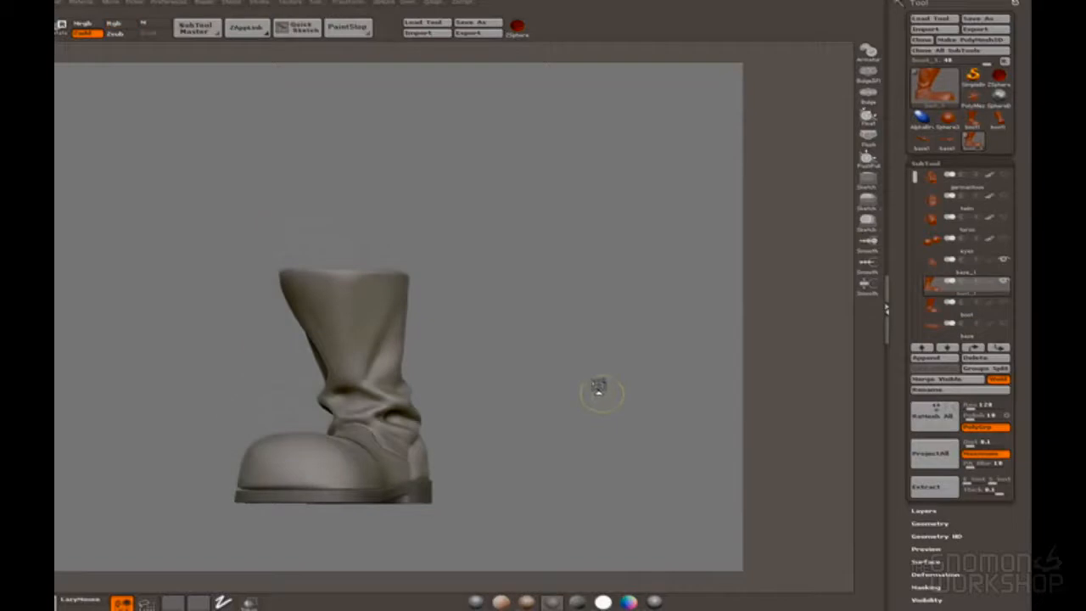
Step: Tighten the heel crease and the overlapping side wrinkles, alternating between brushes
mouse_move(612, 310)
left_mouse_down()
mouse_move(556, 316)
mouse_move(499, 345)
mouse_move(515, 337)
mouse_move(594, 356)
mouse_move(574, 424)
mouse_move(560, 398)
left_mouse_up()
key("space")
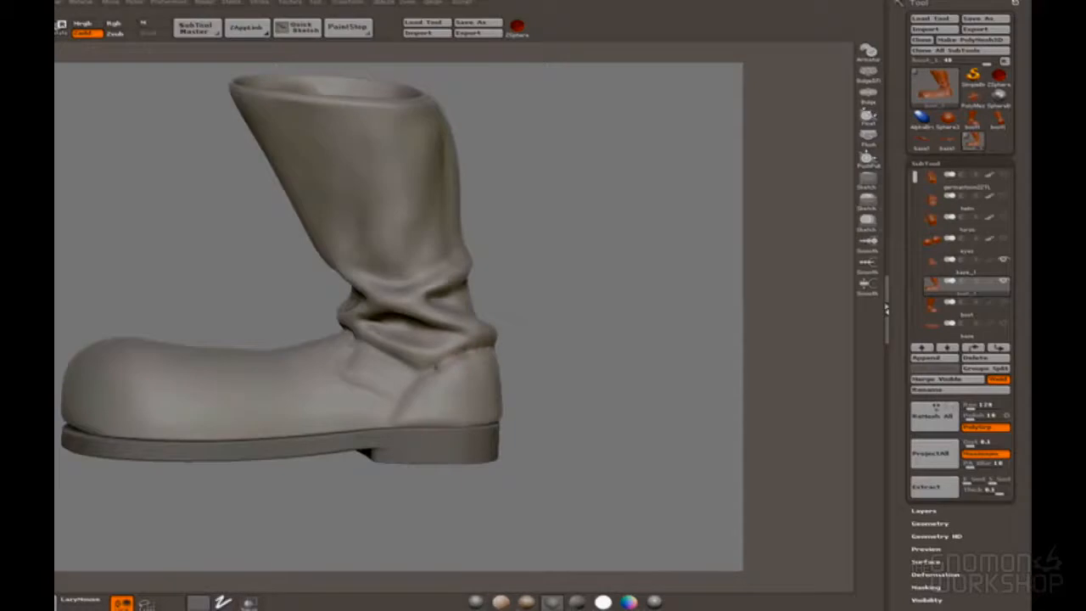
left_click_drag(560, 351, 474, 403)
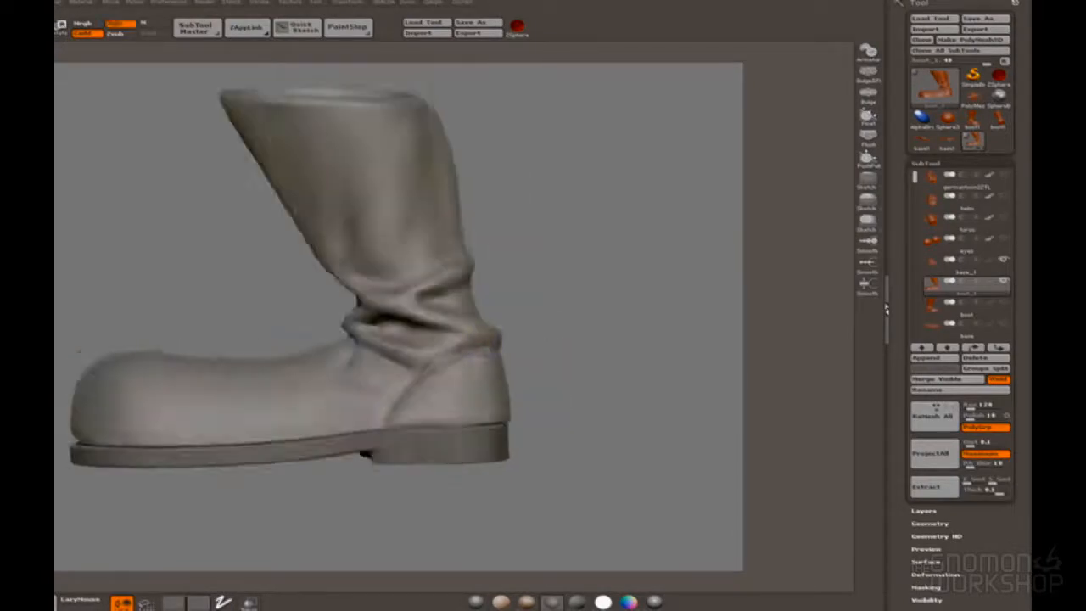
key("space")
left_click_drag(489, 323, 526, 348)
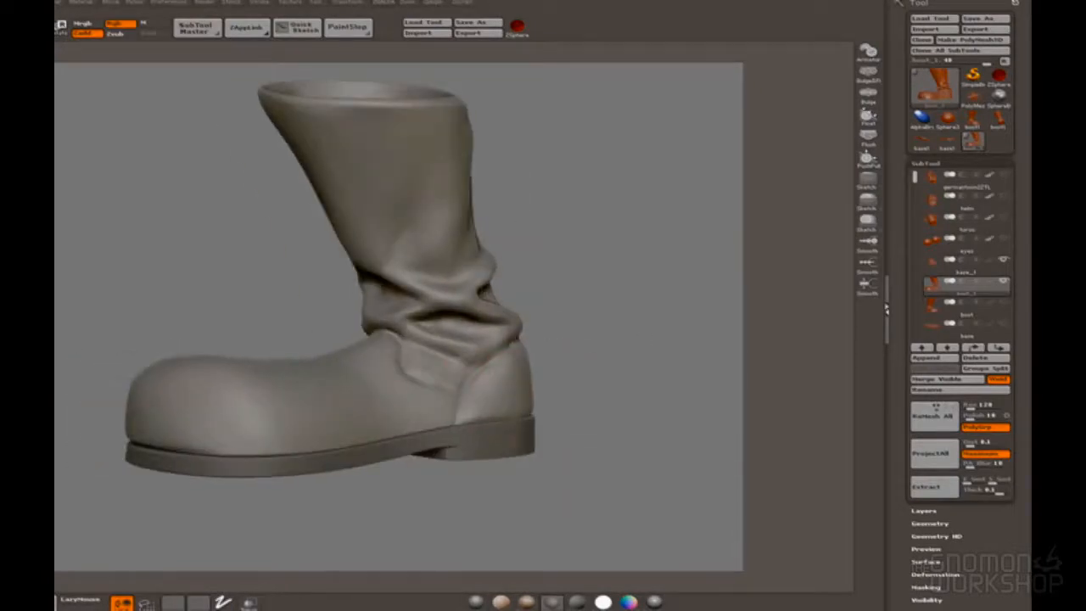
key("space")
left_click_drag(566, 350, 611, 335)
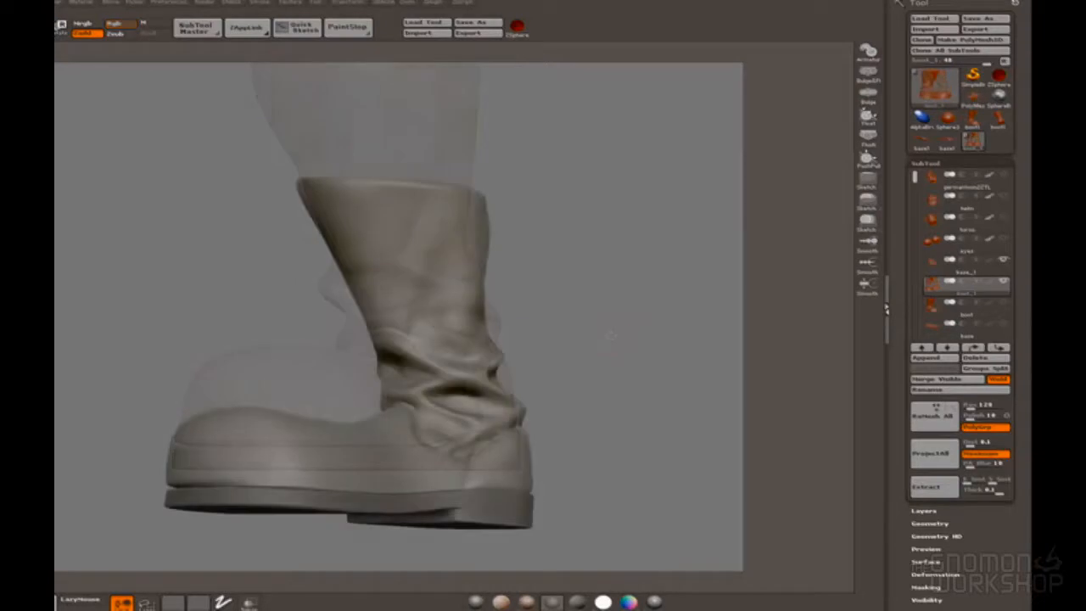
Step: Touch up the ankle wrinkles and shaft folds around the whole boot
left_click_drag(585, 352, 717, 368)
left_click_drag(571, 368, 510, 402)
left_click_drag(410, 384, 526, 356)
left_click_drag(615, 340, 606, 378)
Step: Save the sculpted work to file
key("ctrl+s")
left_click(673, 400)
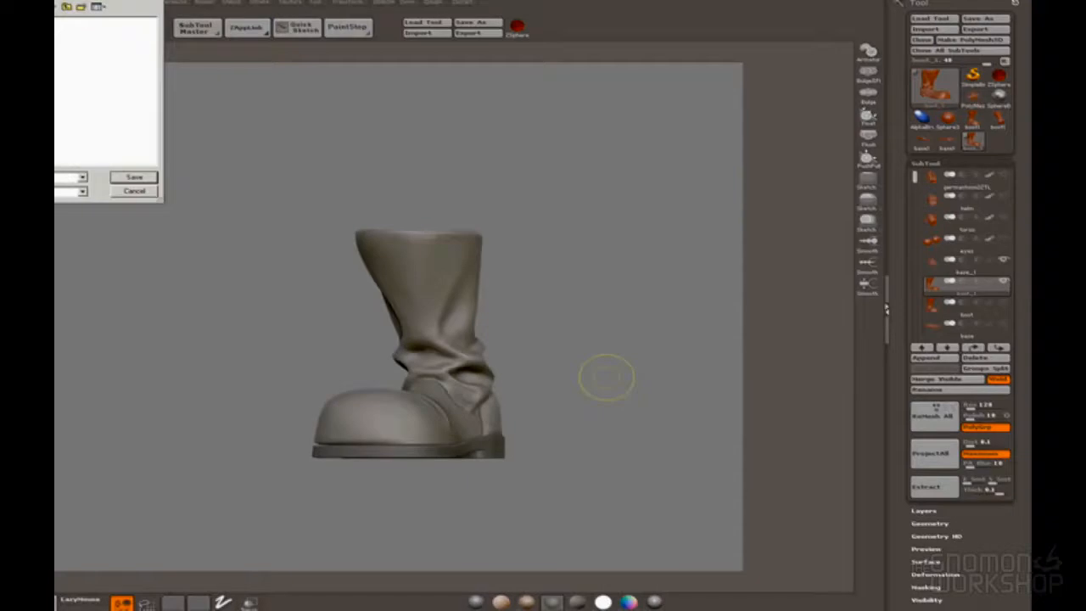
key("Return")
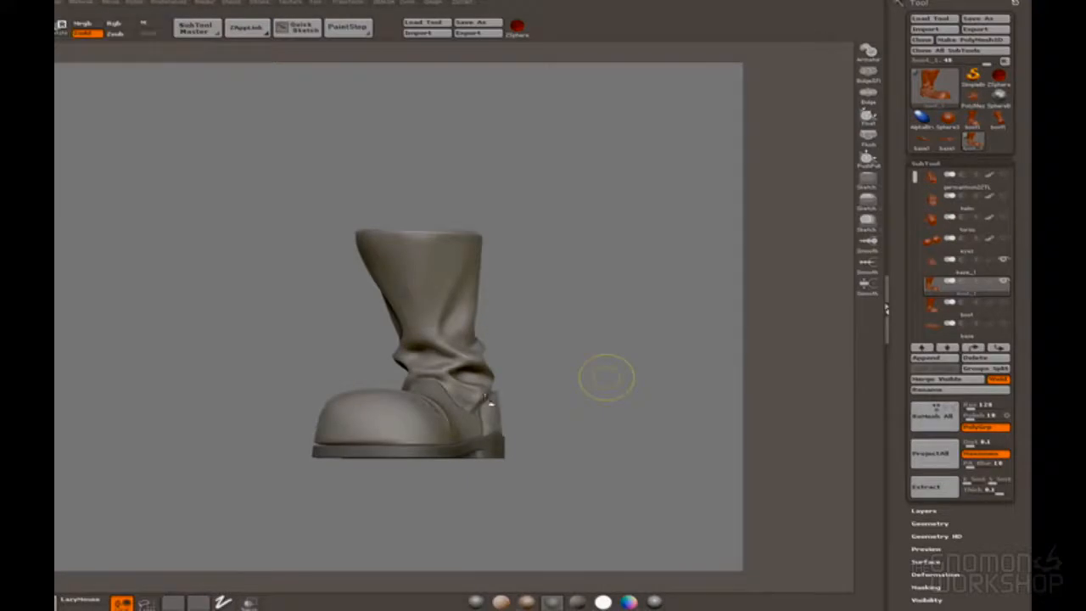
Step: Accentuate the front ankle folds and the wrinkles along both sides of the boot
left_click_drag(626, 351, 475, 396)
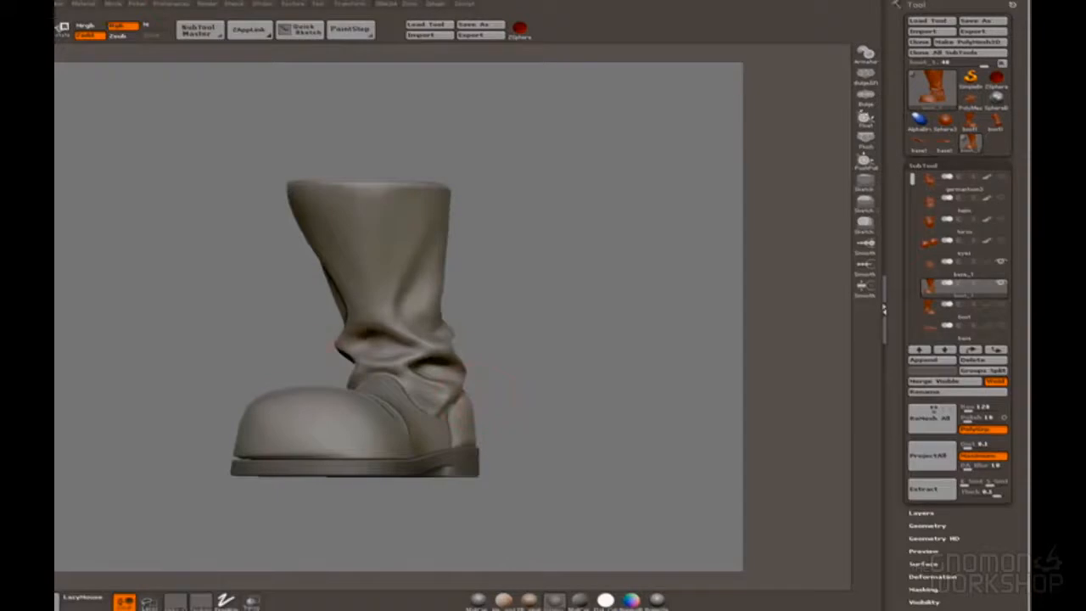
left_click_drag(458, 371, 543, 363)
left_click_drag(632, 364, 806, 372)
left_click_drag(624, 339, 661, 344)
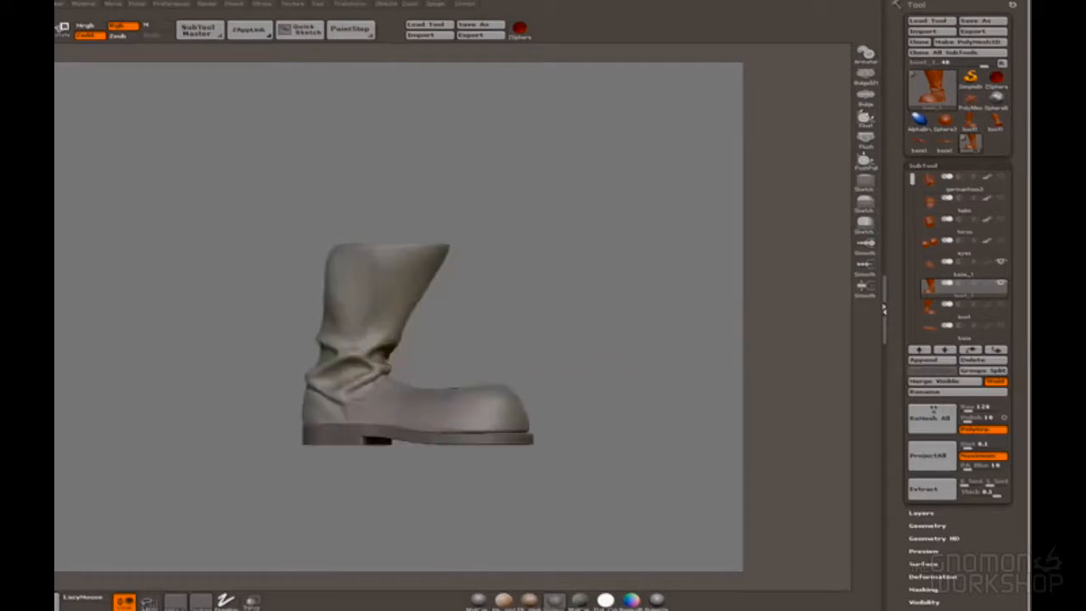
left_click_drag(797, 356, 703, 384)
Step: Choose a brush and sculpt a toe cap with a defined edge across the front of the boot
key("space")
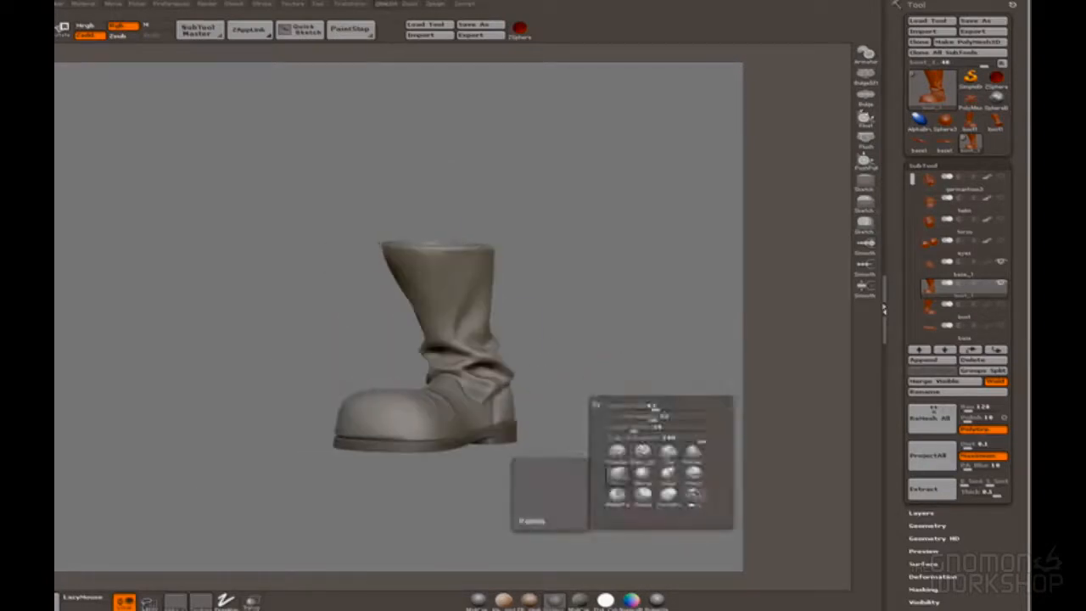
left_click_drag(543, 389, 561, 371)
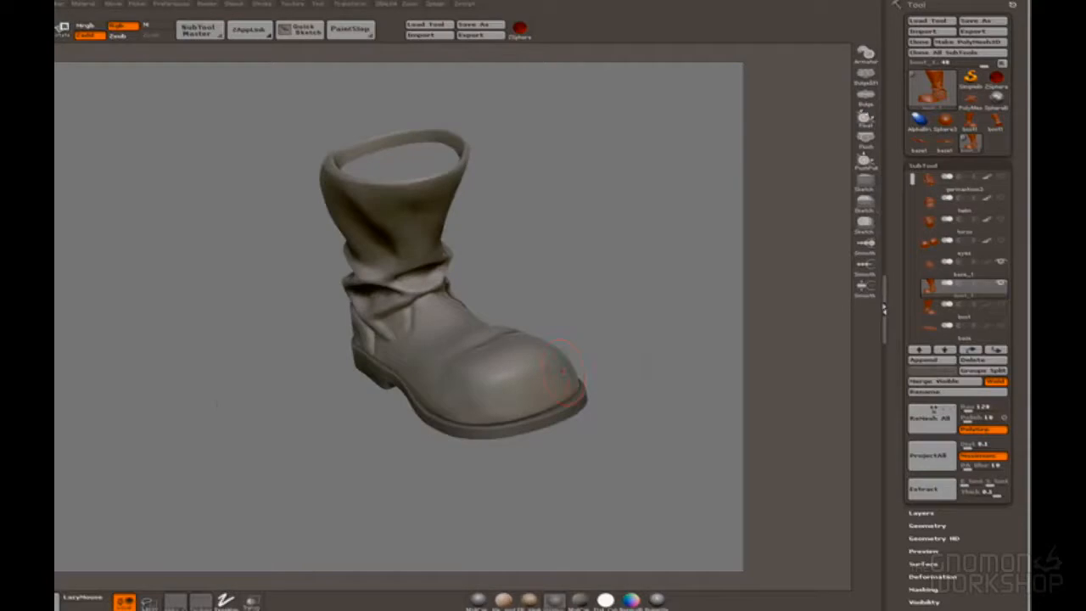
left_click_drag(682, 357, 767, 399)
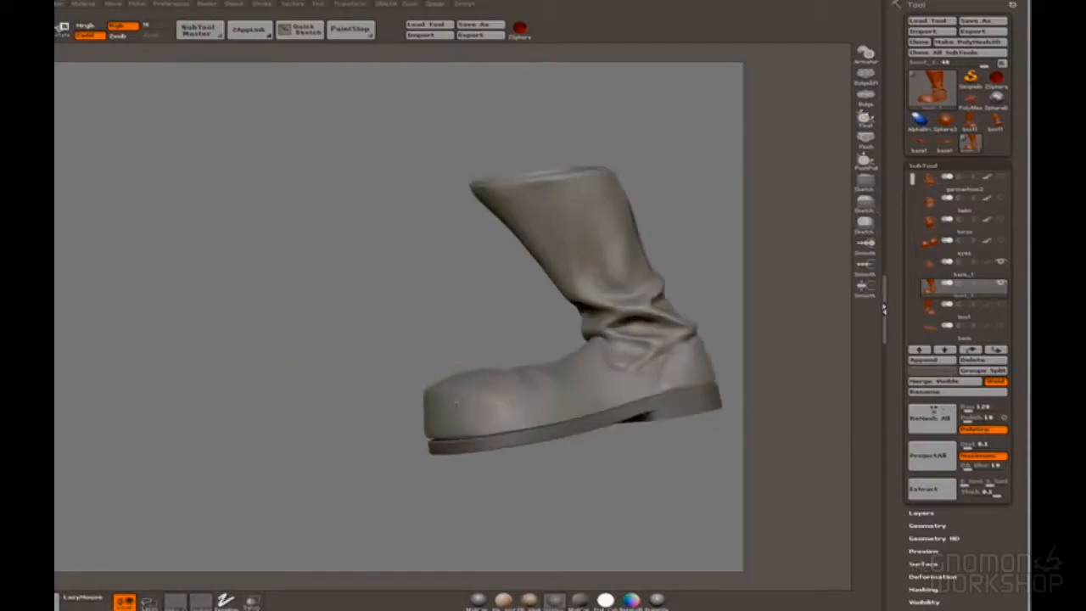
left_click_drag(725, 439, 368, 320)
mouse_move(543, 347)
left_mouse_down()
mouse_move(670, 348)
mouse_move(678, 305)
mouse_move(685, 339)
mouse_move(462, 437)
left_mouse_up()
left_click_drag(348, 408, 470, 422)
left_click_drag(519, 405, 678, 395)
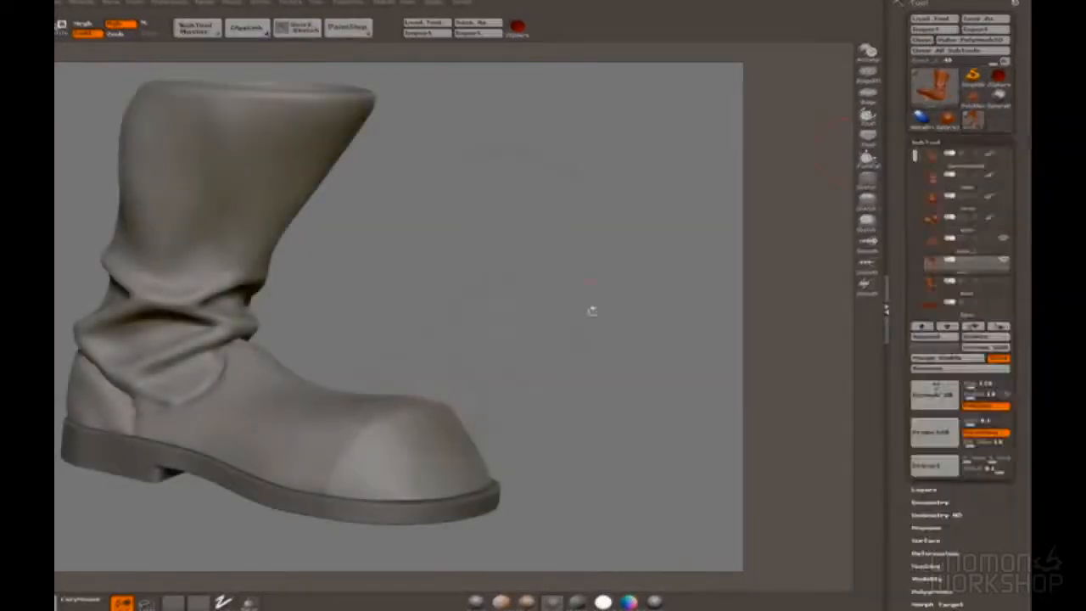
Step: Choose a brush and refine the toe cap's edge around the other side of the boot
mouse_move(592, 310)
left_mouse_down()
mouse_move(575, 334)
mouse_move(586, 433)
mouse_move(586, 323)
mouse_move(586, 432)
mouse_move(288, 340)
left_mouse_up()
right_click(582, 410)
left_click_drag(288, 254, 347, 348, "alt")
mouse_move(373, 390)
left_mouse_down()
mouse_move(323, 339)
mouse_move(314, 255)
mouse_move(348, 319)
mouse_move(402, 300)
left_mouse_up()
key("space")
mouse_move(360, 328)
left_mouse_down()
mouse_move(359, 350)
mouse_move(311, 335)
left_mouse_up()
left_click_drag(321, 260, 135, 434)
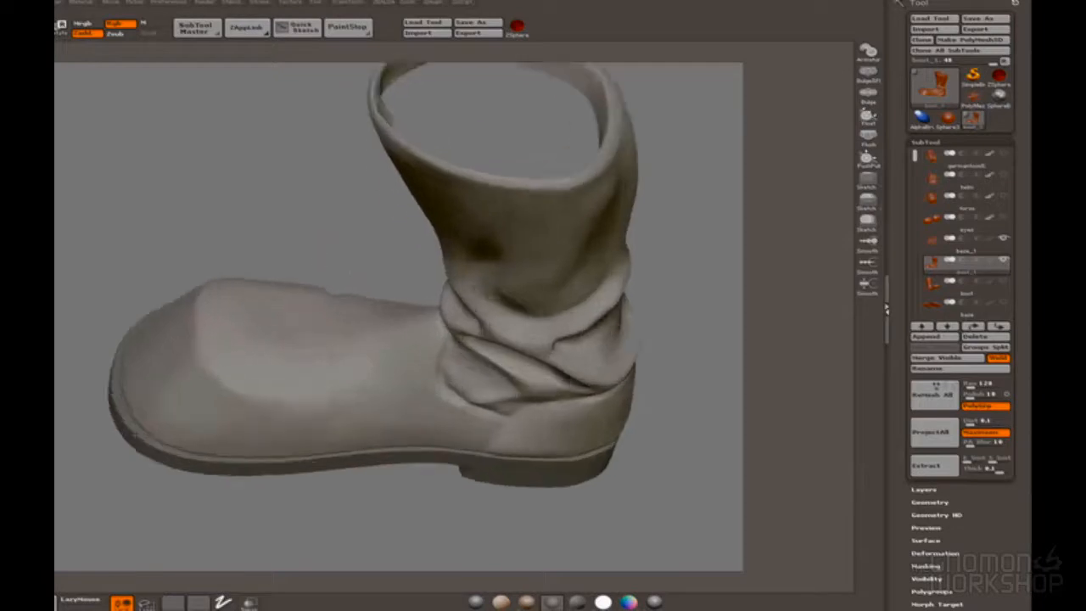
Step: Sculpt curved flex creases across the top of the foot behind the toe cap
mouse_move(258, 246)
left_mouse_down()
mouse_move(267, 191)
mouse_move(316, 216)
mouse_move(320, 237)
mouse_move(516, 254)
mouse_move(488, 275)
left_mouse_up()
left_click_drag(458, 365, 425, 450)
mouse_move(518, 204)
left_mouse_down()
mouse_move(523, 251)
mouse_move(530, 208)
left_mouse_up()
left_click_drag(530, 255, 533, 234)
left_click_drag(458, 273, 533, 297, "alt")
left_click_drag(533, 246, 534, 275)
mouse_move(798, 339)
left_mouse_down()
mouse_move(664, 357)
mouse_move(653, 415)
left_mouse_up()
left_click_drag(611, 237, 642, 340)
left_click_drag(229, 272, 163, 296)
mouse_move(255, 255)
left_mouse_down()
mouse_move(234, 276)
mouse_move(293, 229)
left_mouse_up()
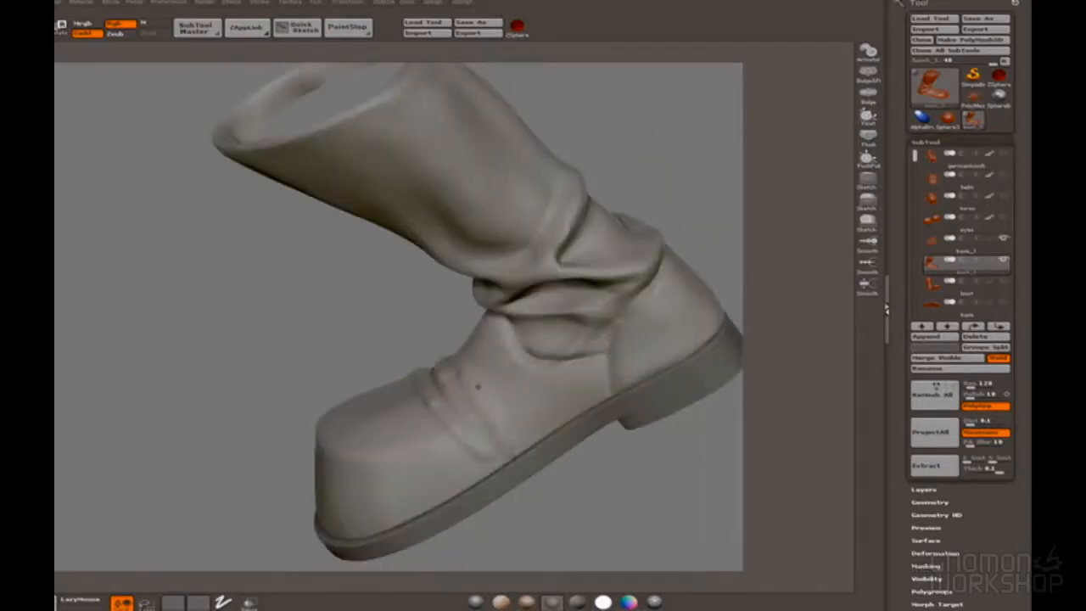
Step: Deepen the flex creases over the instep and carry them down both sides toward the sole
left_click_drag(255, 297, 274, 282)
left_click_drag(509, 411, 513, 419)
left_click_drag(624, 486, 621, 458)
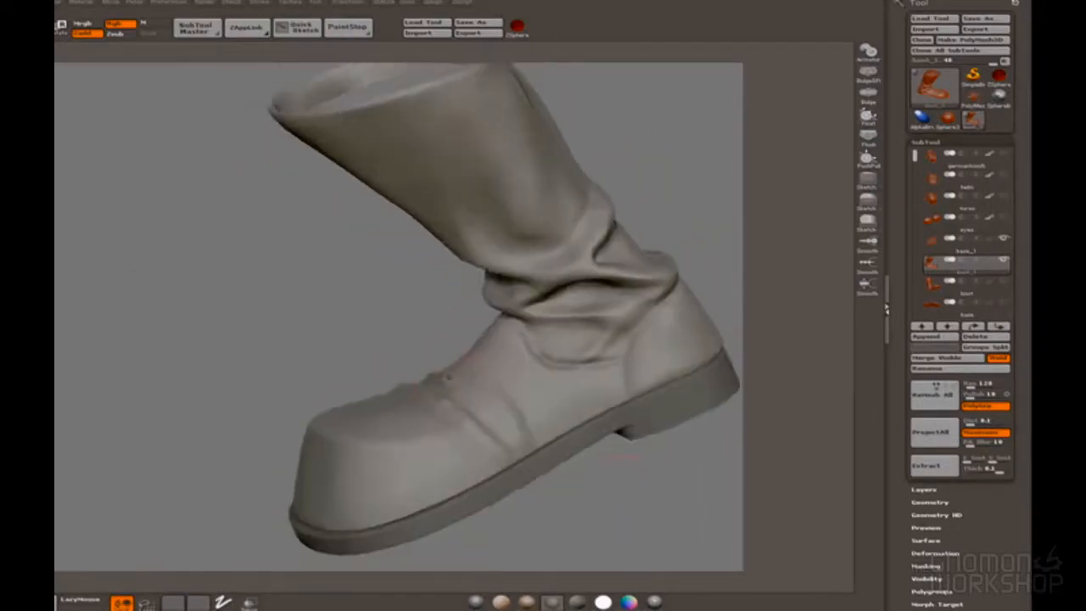
left_click_drag(392, 217, 404, 229)
mouse_move(153, 322)
left_mouse_down()
mouse_move(263, 442)
mouse_move(659, 318)
mouse_move(540, 317)
mouse_move(492, 341)
left_mouse_up()
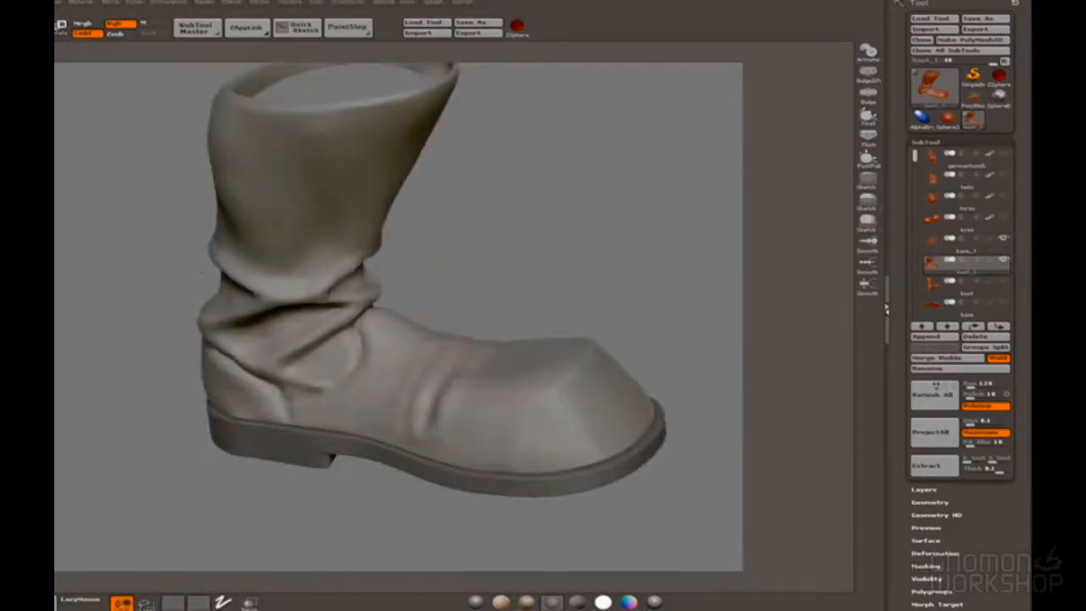
left_click_drag(413, 379, 585, 338)
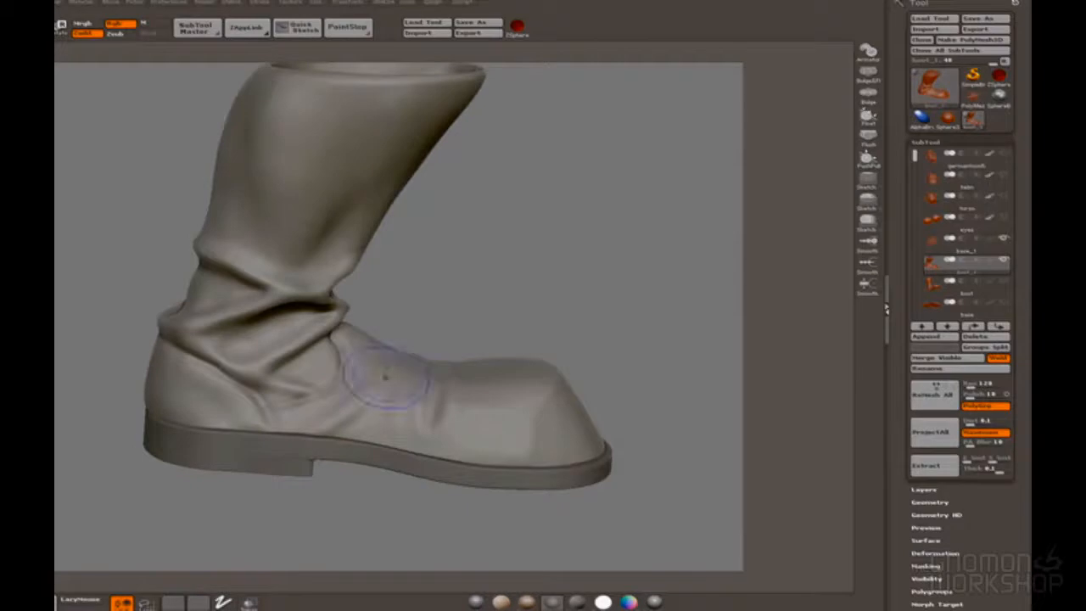
left_click_drag(384, 375, 465, 415)
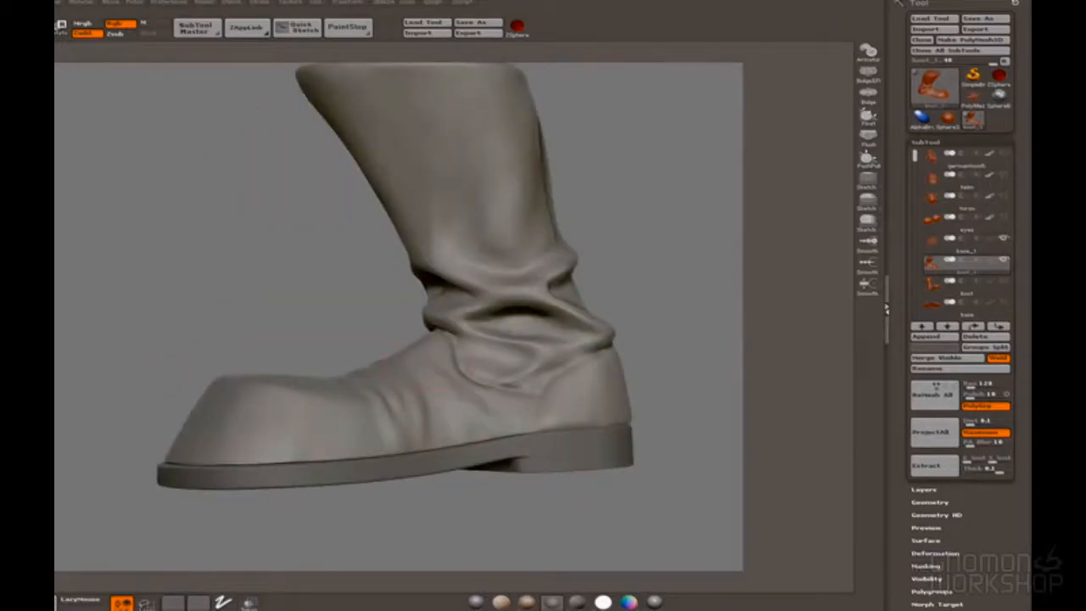
Step: Sculpt the ankle folds around the back of the boot above the heel
mouse_move(658, 475)
left_mouse_down("alt")
mouse_move(632, 384)
mouse_move(585, 386)
left_mouse_up("alt")
mouse_move(669, 305)
left_mouse_down("alt")
mouse_move(673, 388)
mouse_move(632, 424)
left_mouse_up("alt")
right_click(642, 449)
mouse_move(676, 480)
left_mouse_down("alt")
mouse_move(668, 509)
mouse_move(679, 513)
mouse_move(627, 488)
left_mouse_up("alt")
left_click_drag(586, 348, 589, 422)
right_click_drag(472, 441, 421, 430, "alt")
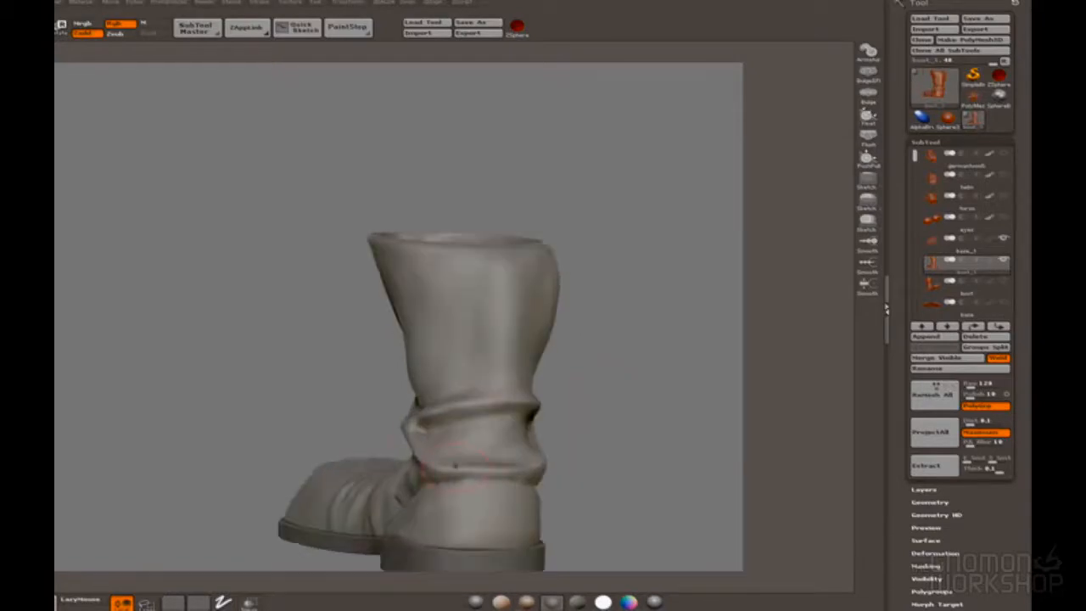
mouse_move(509, 441)
left_mouse_down()
mouse_move(553, 410)
mouse_move(568, 441)
mouse_move(505, 441)
mouse_move(543, 424)
left_mouse_up()
mouse_move(499, 392)
left_mouse_down("alt")
mouse_move(545, 383)
mouse_move(601, 424)
left_mouse_up("alt")
key("space")
mouse_move(586, 340)
left_mouse_down("alt")
mouse_move(521, 368)
mouse_move(538, 381)
mouse_move(594, 373)
left_mouse_up("alt")
key("space")
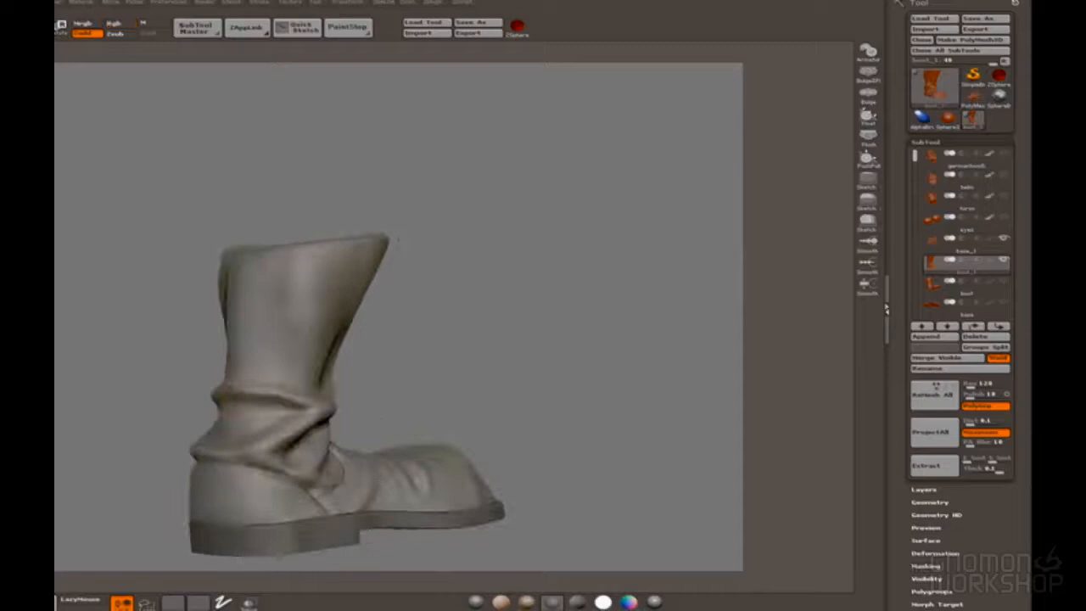
left_click_drag(180, 365, 143, 403)
left_click_drag(143, 403, 134, 459)
Step: Change the brush settings and carve a curved heel seam from the ankle fold down to the sole
mouse_move(449, 378)
left_mouse_down()
mouse_move(461, 439)
mouse_move(444, 405)
mouse_move(425, 449)
mouse_move(456, 415)
mouse_move(601, 371)
mouse_move(548, 374)
mouse_move(586, 399)
left_mouse_up()
key("space")
key("space")
left_click(590, 420)
left_click_drag(458, 374, 509, 373)
left_click_drag(509, 373, 554, 374, "alt")
left_click_drag(554, 373, 584, 380, "alt")
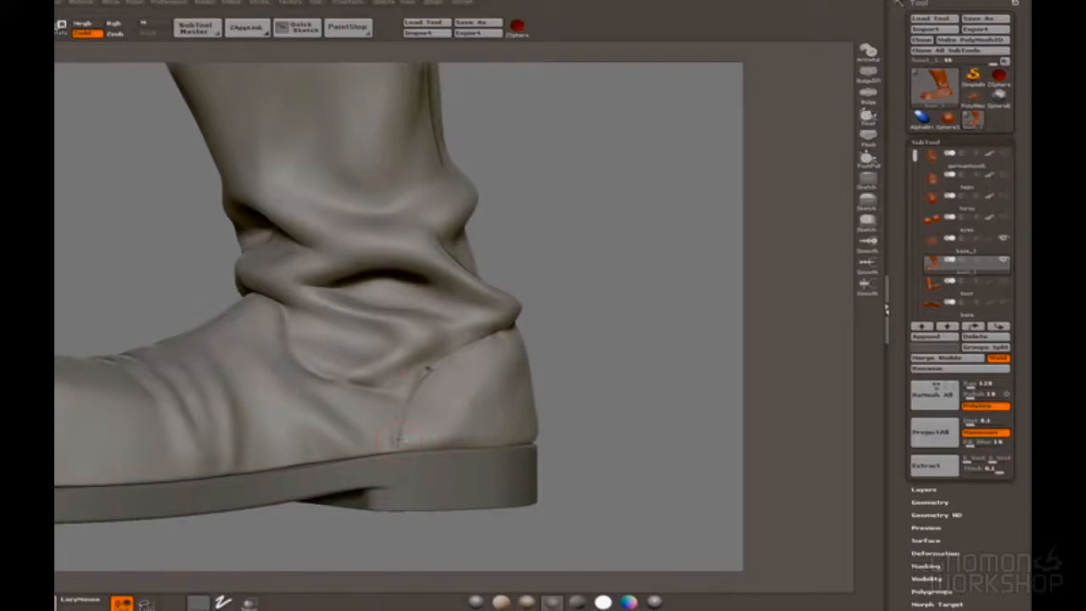
left_click_drag(597, 327, 617, 442)
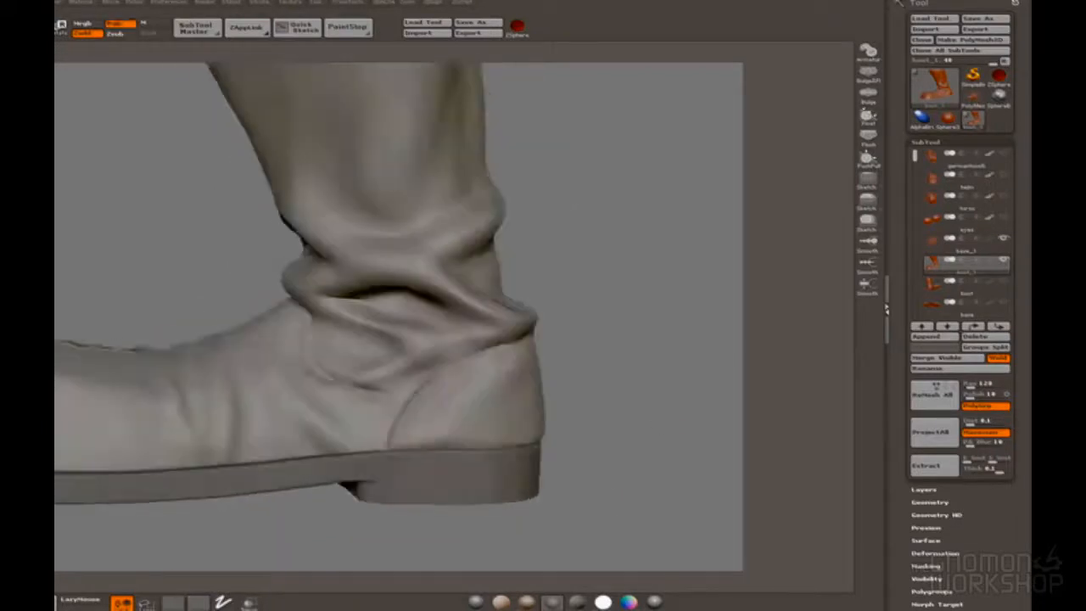
Step: Sculpt soft leather dents into the side of the heel behind the seam
mouse_move(590, 406)
left_mouse_down()
mouse_move(635, 391)
mouse_move(594, 424)
left_mouse_up()
left_click_drag(594, 424, 575, 472, "alt")
key("space")
left_click(578, 482)
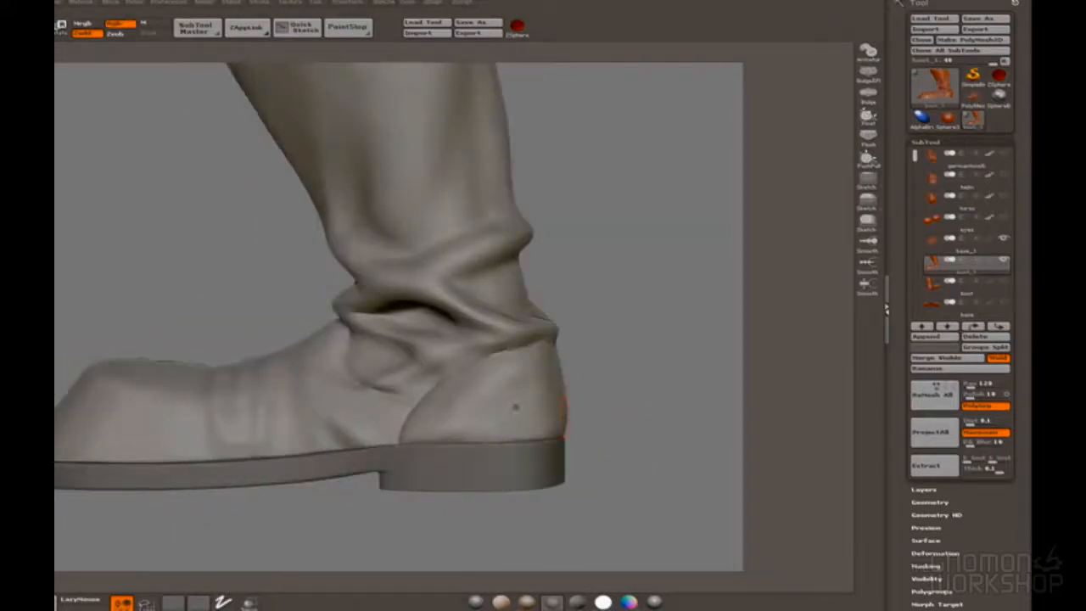
left_click_drag(594, 407, 608, 406)
left_click_drag(528, 390, 541, 386)
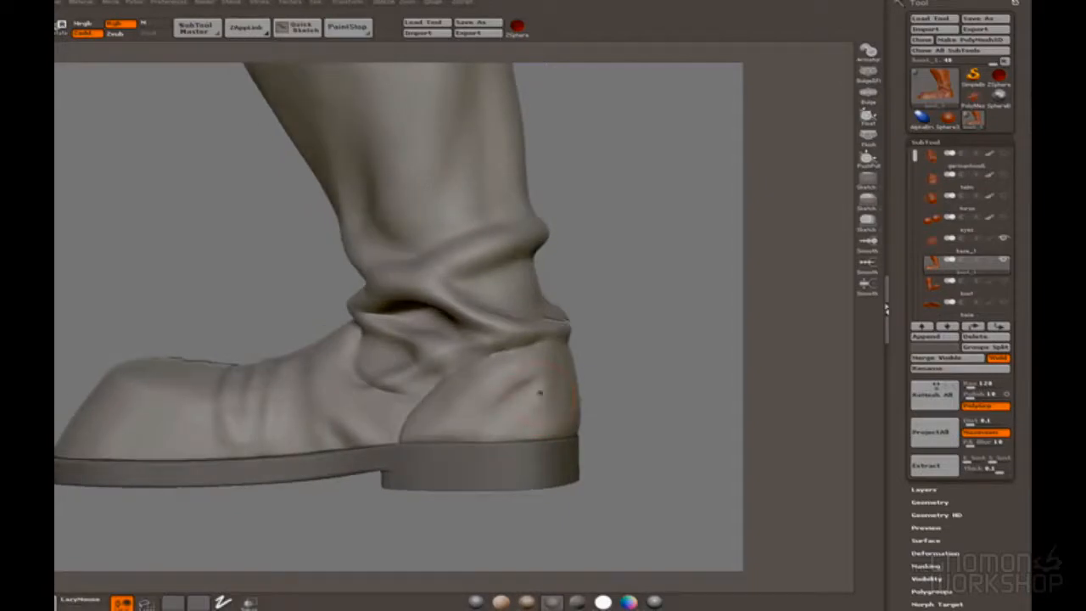
mouse_move(619, 399)
left_mouse_down("alt")
mouse_move(613, 340)
mouse_move(632, 365)
mouse_move(562, 396)
left_mouse_up("alt")
key("space")
left_click(609, 475)
Step: Define the back of the heel under the ankle fold and the heel seam on the opposite side
left_click_drag(616, 416, 624, 459, "alt")
mouse_move(624, 458)
left_mouse_down()
mouse_move(587, 413)
mouse_move(517, 419)
left_mouse_up()
left_click_drag(420, 397, 376, 413)
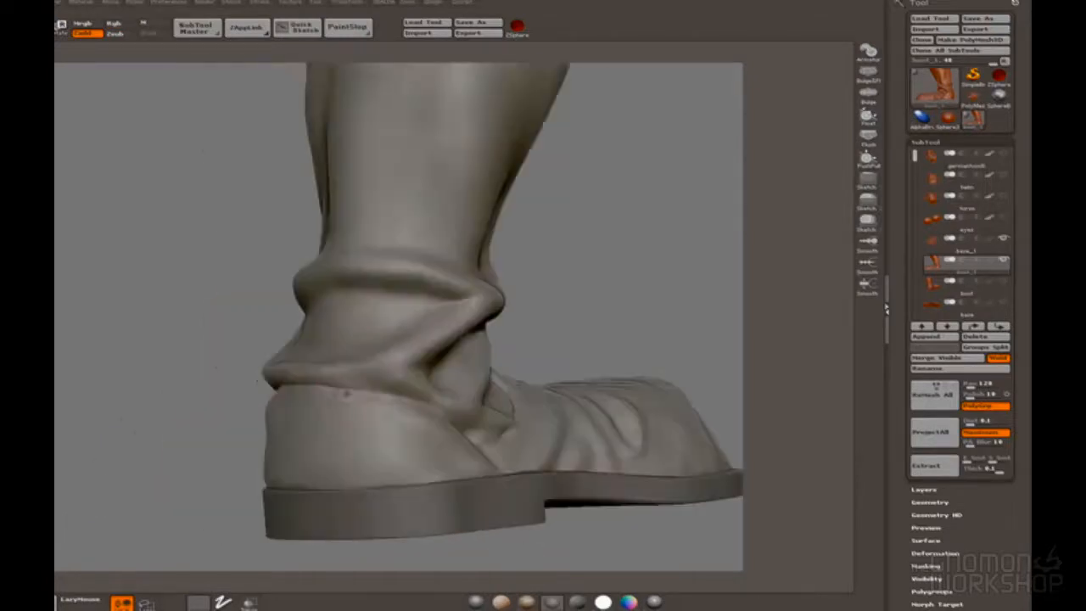
left_click_drag(652, 331, 399, 403)
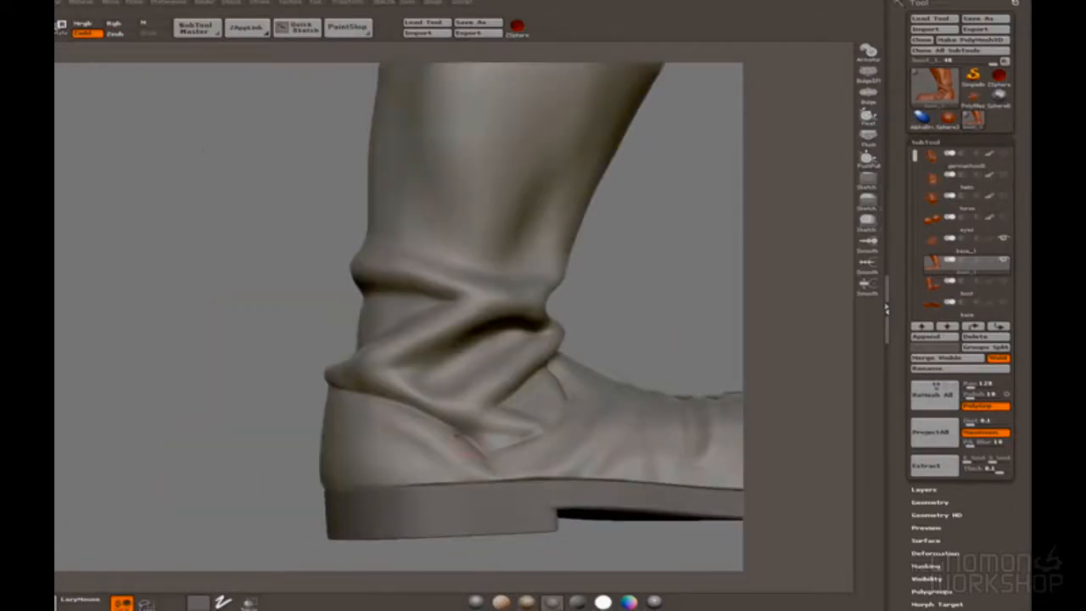
left_click_drag(683, 363, 632, 255, "alt")
left_click_drag(543, 255, 610, 259)
left_click_drag(565, 280, 564, 398, "alt")
right_click(556, 365)
mouse_move(661, 356)
left_mouse_down()
mouse_move(624, 350)
mouse_move(593, 288)
left_mouse_up()
Step: Refine the creases where the ankle folds meet the instep and heel
left_click_drag(543, 339, 619, 357)
left_click_drag(458, 398, 551, 399)
left_click_drag(611, 365, 623, 373)
left_click_drag(623, 374, 585, 454, "alt")
right_click(578, 454)
left_click(560, 478)
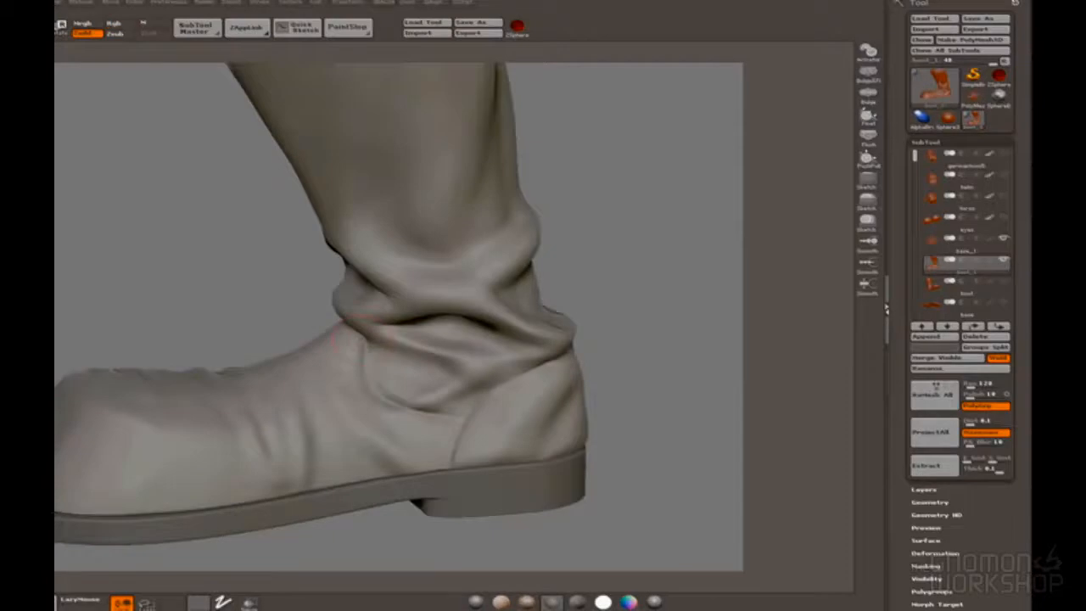
left_click_drag(636, 339, 607, 343)
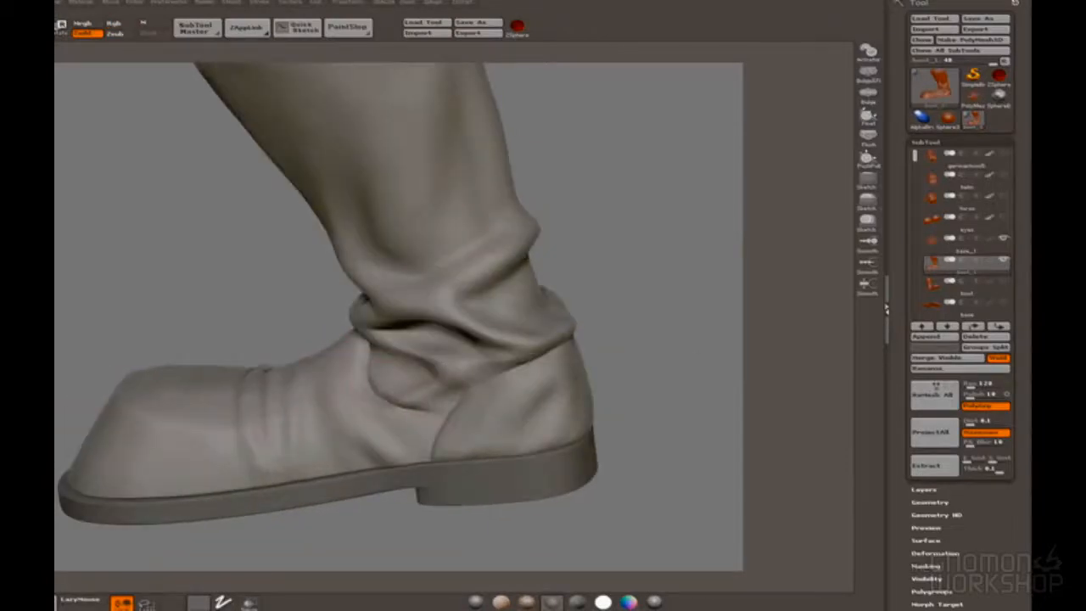
Step: Sharpen the crease running from the ankle folds down to the sole in front of the heel
left_click_drag(649, 356, 326, 353)
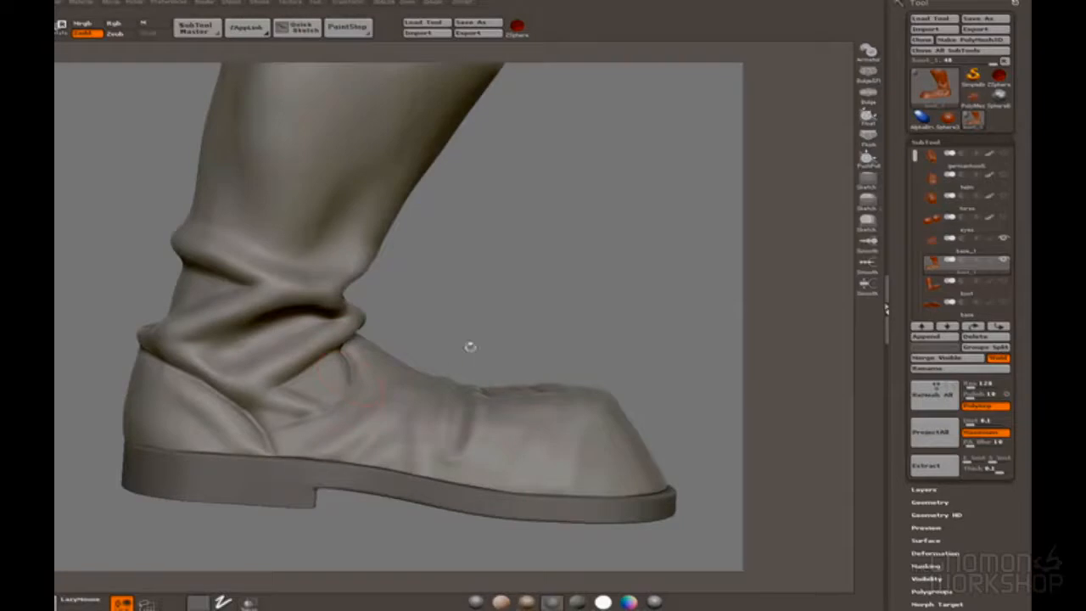
left_click_drag(470, 347, 472, 390, "alt")
left_click_drag(359, 370, 447, 382, "alt")
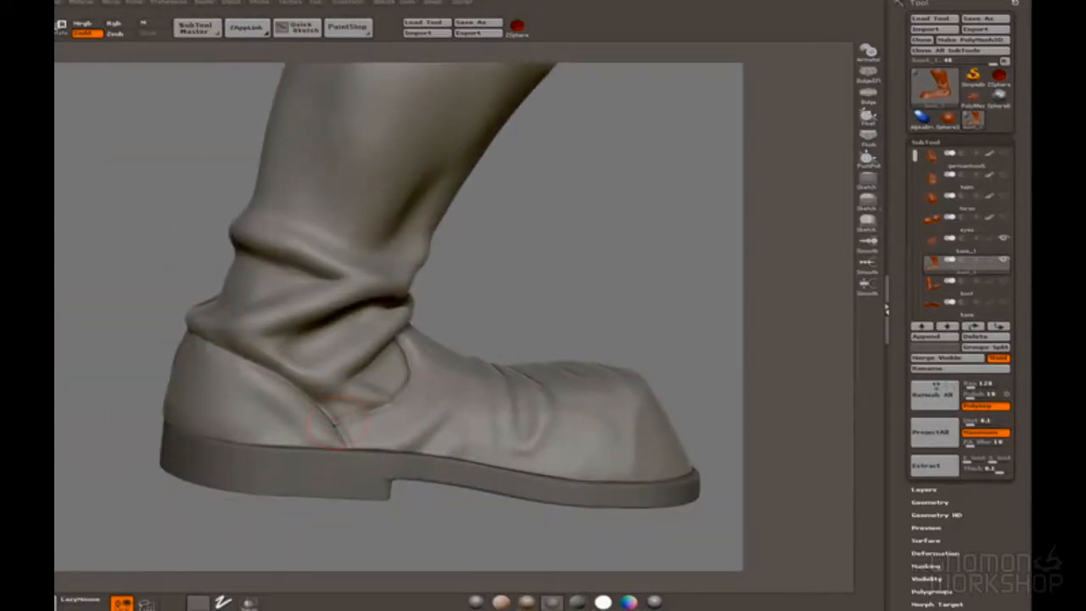
left_click_drag(335, 421, 400, 392)
mouse_move(597, 339)
left_mouse_down("alt")
mouse_move(594, 285)
mouse_move(582, 311)
mouse_move(596, 339)
mouse_move(704, 331)
mouse_move(628, 316)
left_mouse_up("alt")
key("space")
left_click(633, 411)
left_click_drag(694, 299, 543, 348)
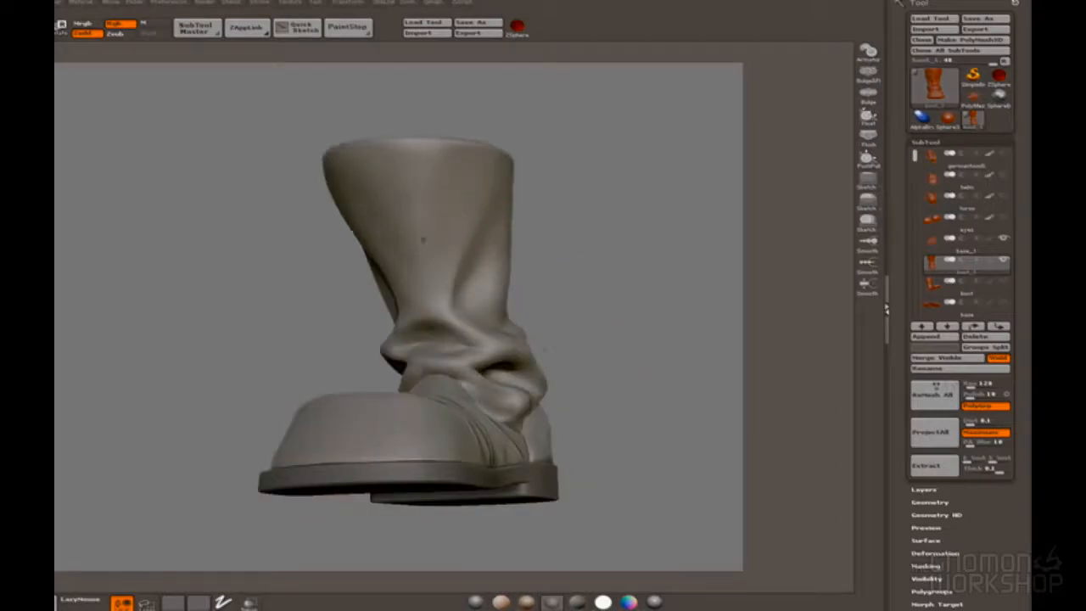
Step: Carve a rim line around the top edge of the boot shaft with LazyMouse enabled
left_click_drag(534, 236, 488, 246)
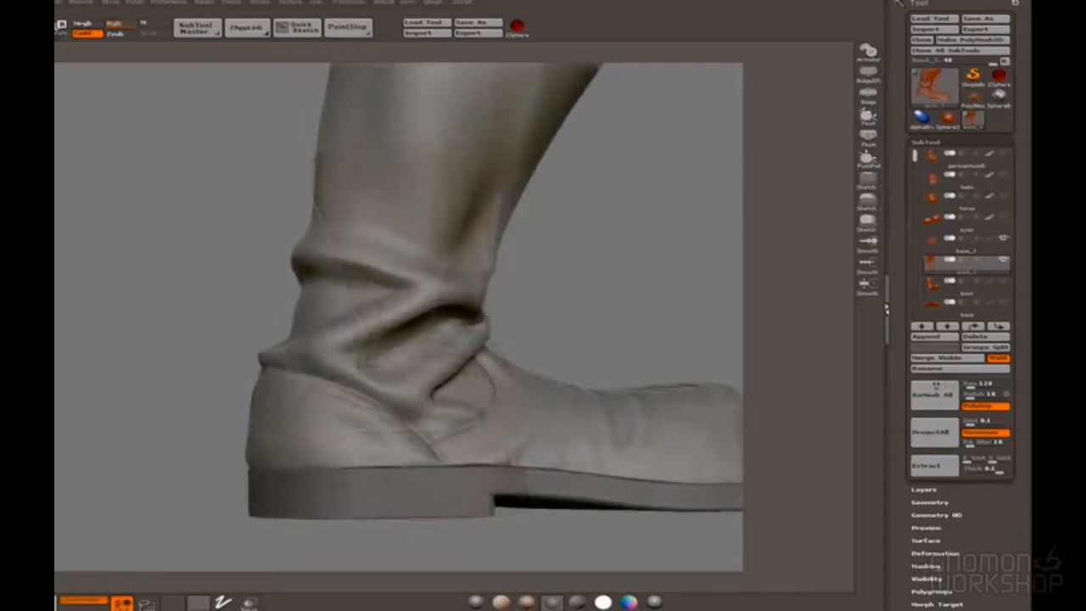
left_click_drag(609, 361, 628, 310, "alt")
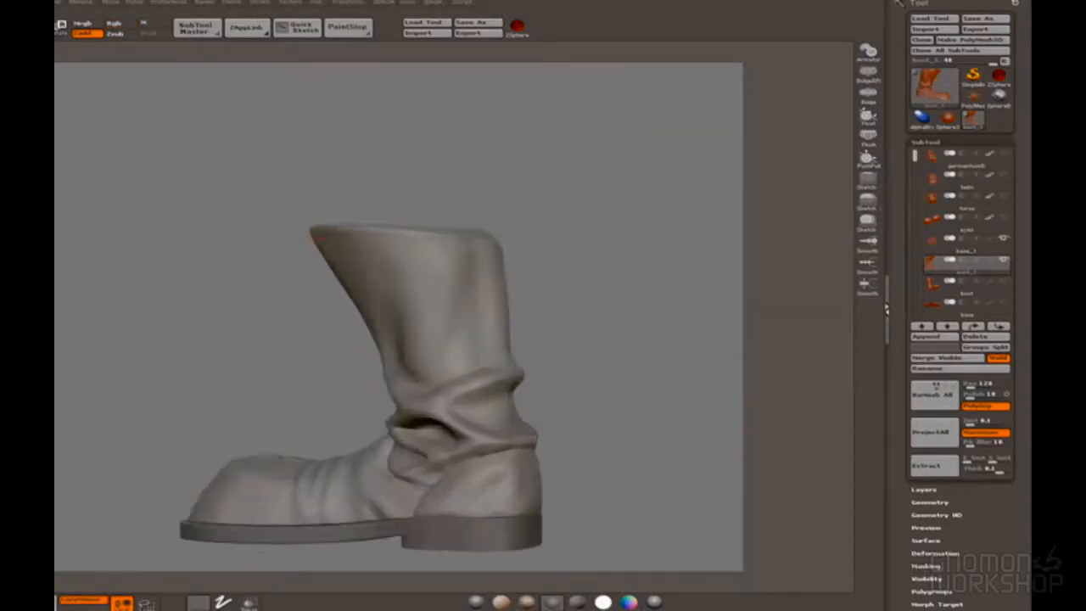
left_click_drag(329, 239, 448, 238)
left_click_drag(611, 297, 518, 297)
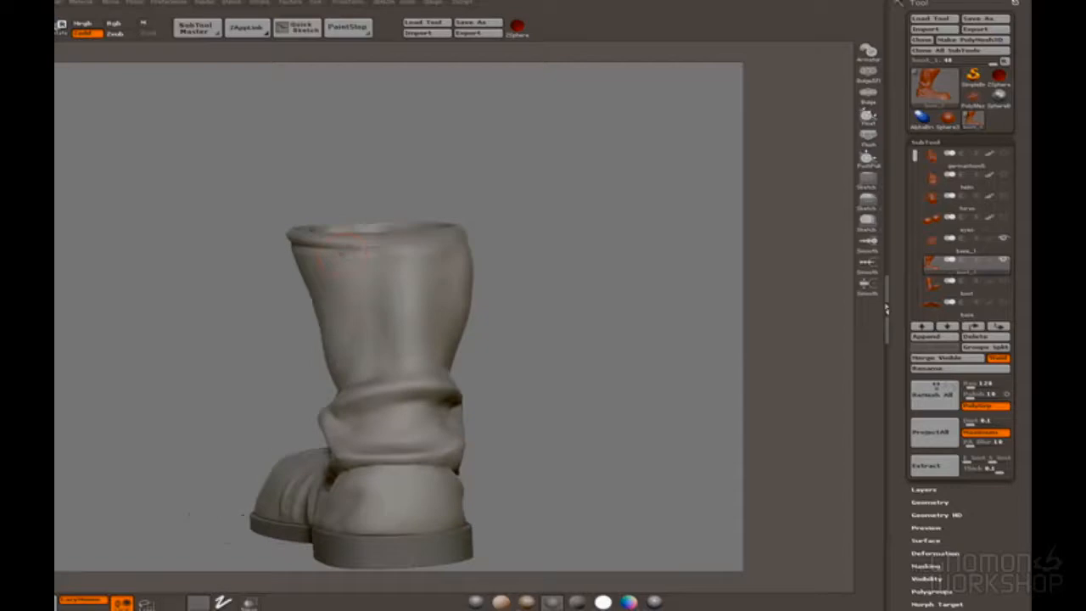
left_click_drag(611, 299, 509, 298)
left_click_drag(409, 240, 439, 239)
left_click_drag(619, 298, 579, 298)
left_click_drag(406, 240, 434, 239)
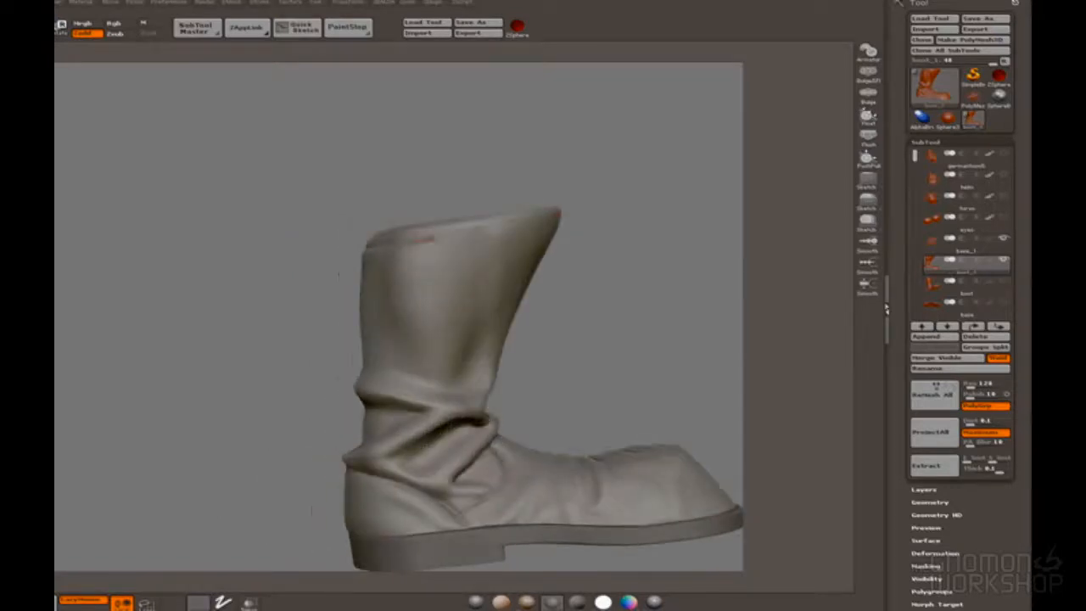
left_click_drag(339, 273, 229, 310)
Step: Check the boot from all sides and turn on the visibility of the character's remaining subtools
left_click_drag(543, 381, 326, 424)
left_click_drag(365, 291, 412, 293)
mouse_move(594, 297)
left_mouse_down()
mouse_move(543, 299)
mouse_move(543, 229)
mouse_move(594, 280)
mouse_move(661, 297)
left_mouse_up()
left_click_drag(585, 357, 407, 454)
left_click_drag(543, 441, 543, 356, "alt")
left_click_drag(577, 297, 566, 343)
left_click_drag(654, 255, 598, 246)
left_click(1005, 196)
left_click(1004, 175)
left_click_drag(598, 246, 585, 386, "alt")
left_click(1005, 153)
left_click(1005, 281)
Step: Adjust the brush and touch up the rim line at the back of the shaft below the trousers
mouse_move(645, 357)
left_mouse_down()
mouse_move(678, 356)
mouse_move(478, 356)
left_mouse_up()
key("space")
mouse_move(559, 341)
left_mouse_down()
mouse_move(577, 347)
mouse_move(557, 381)
left_mouse_up()
key("space")
left_click(531, 461)
mouse_move(382, 326)
left_mouse_down()
mouse_move(578, 319)
mouse_move(520, 263)
mouse_move(442, 327)
left_mouse_up()
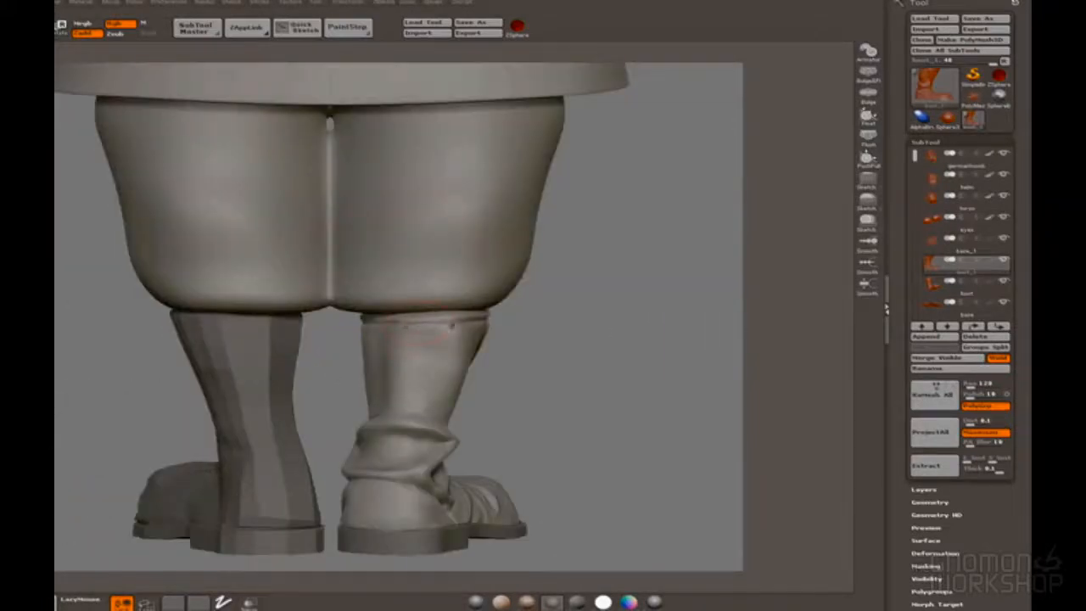
mouse_move(652, 379)
left_mouse_down()
mouse_move(325, 485)
mouse_move(670, 443)
left_mouse_up()
Step: Select the sculpted boot's sole subtool and reshape and smooth its arch and toe underside
left_click(966, 243)
key("f")
key("space")
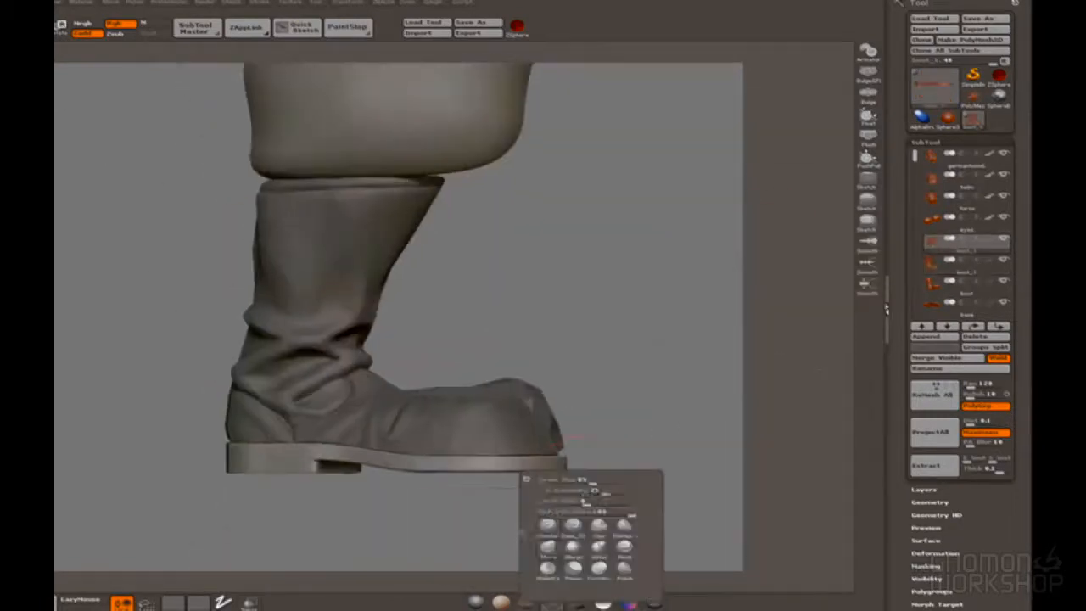
key("w")
left_click_drag(373, 451, 376, 459, "ctrl")
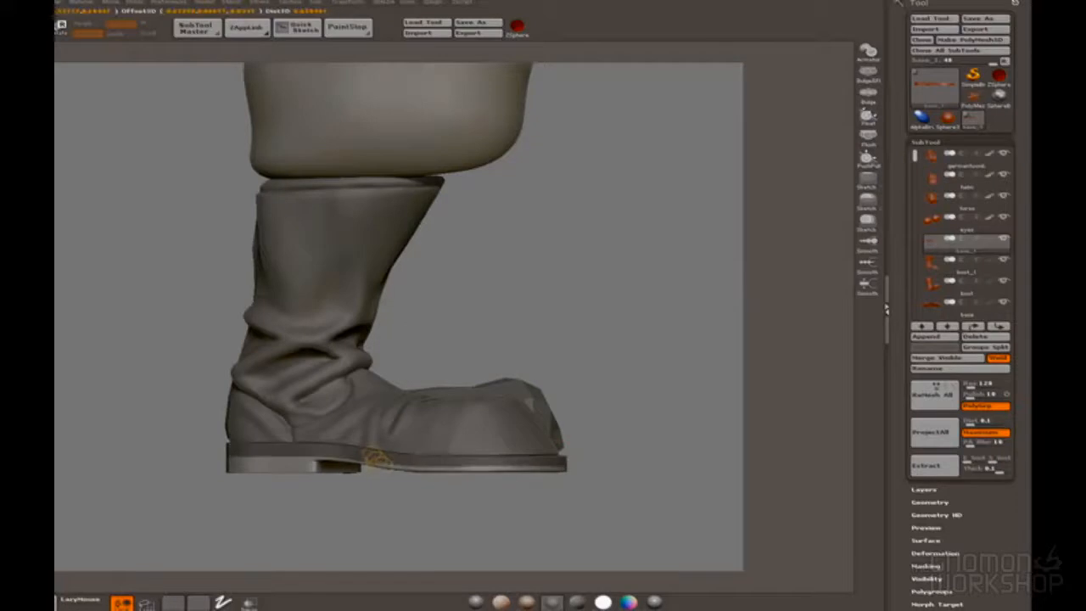
key("q")
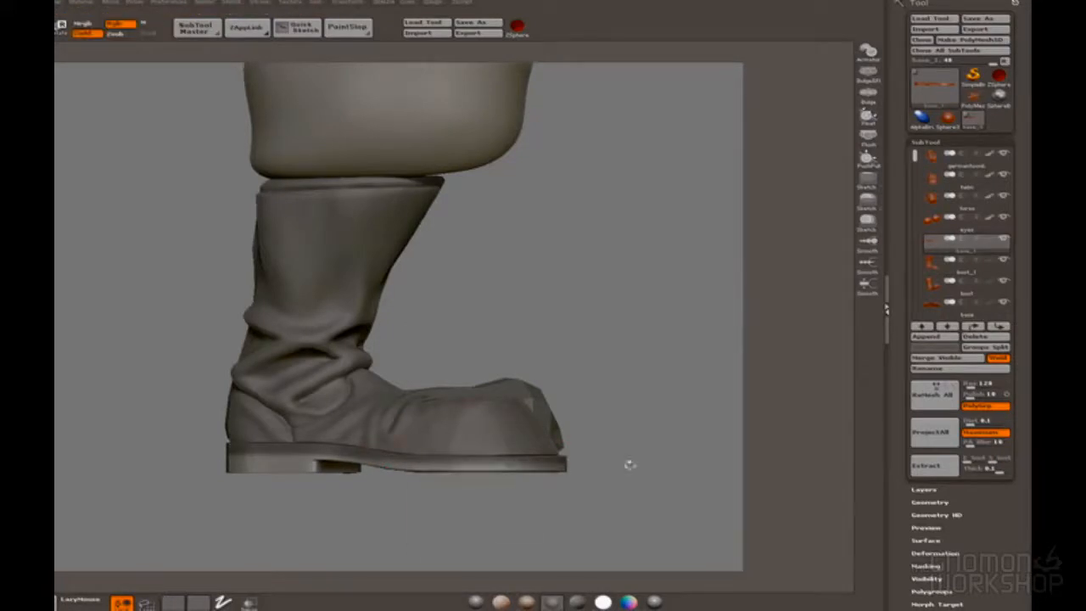
left_click_drag(630, 465, 587, 469, "shift")
left_click_drag(476, 474, 519, 439, "shift")
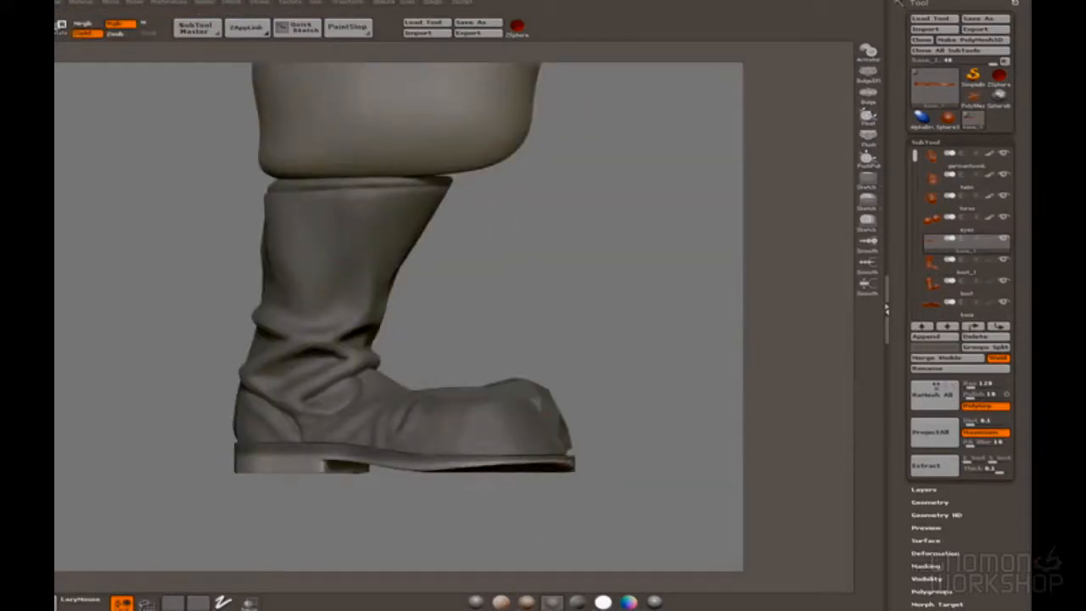
left_click_drag(475, 466, 526, 465, "shift")
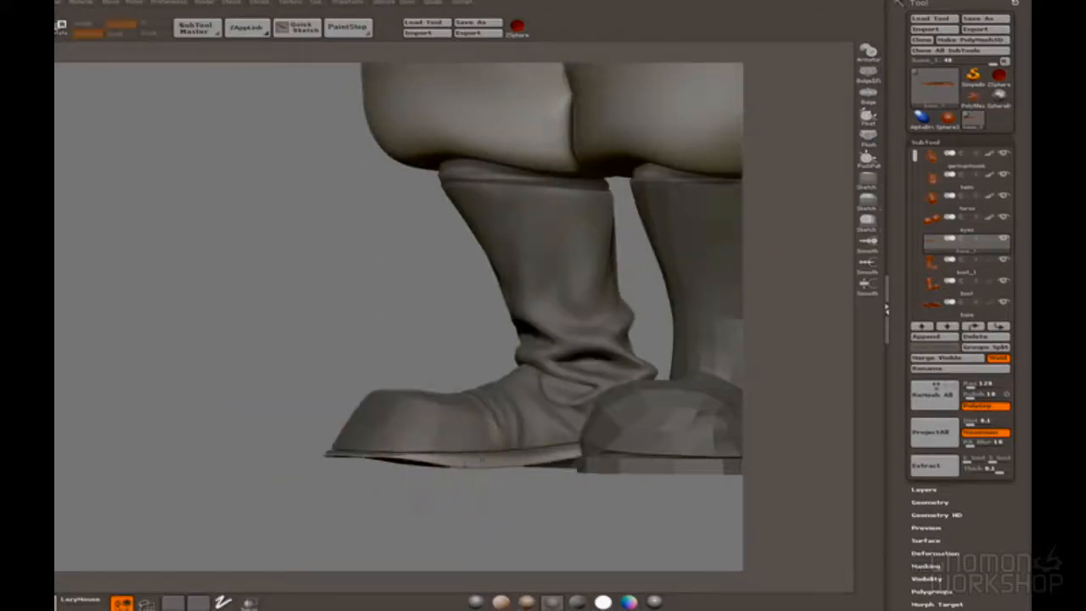
Step: Adjust the brush and pull the inner side of the sole upward beneath the foot
key("space")
left_click_drag(463, 496, 485, 462)
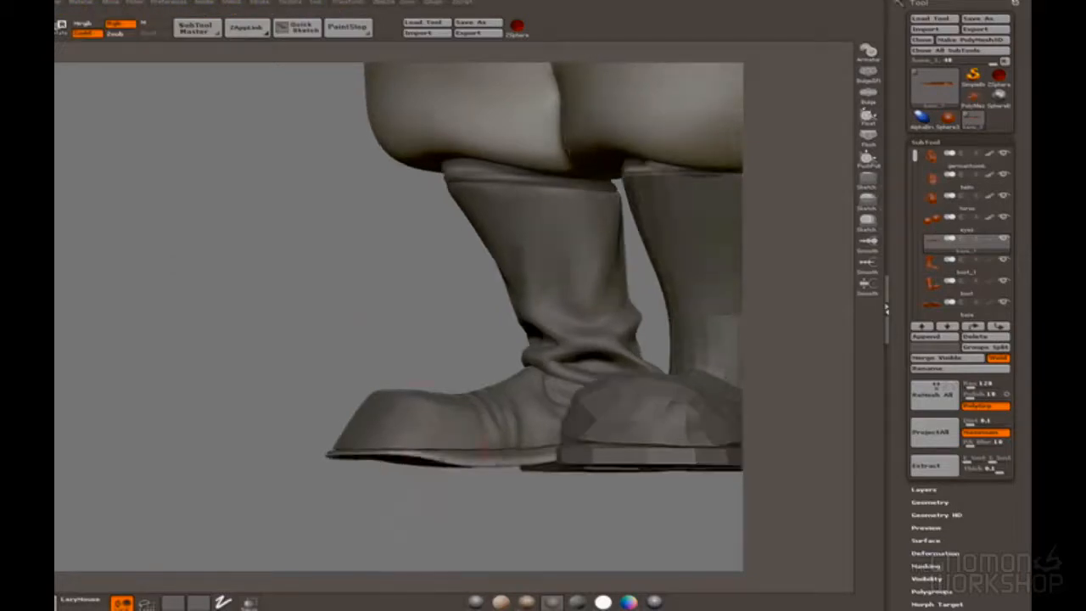
left_click_drag(280, 412, 408, 416)
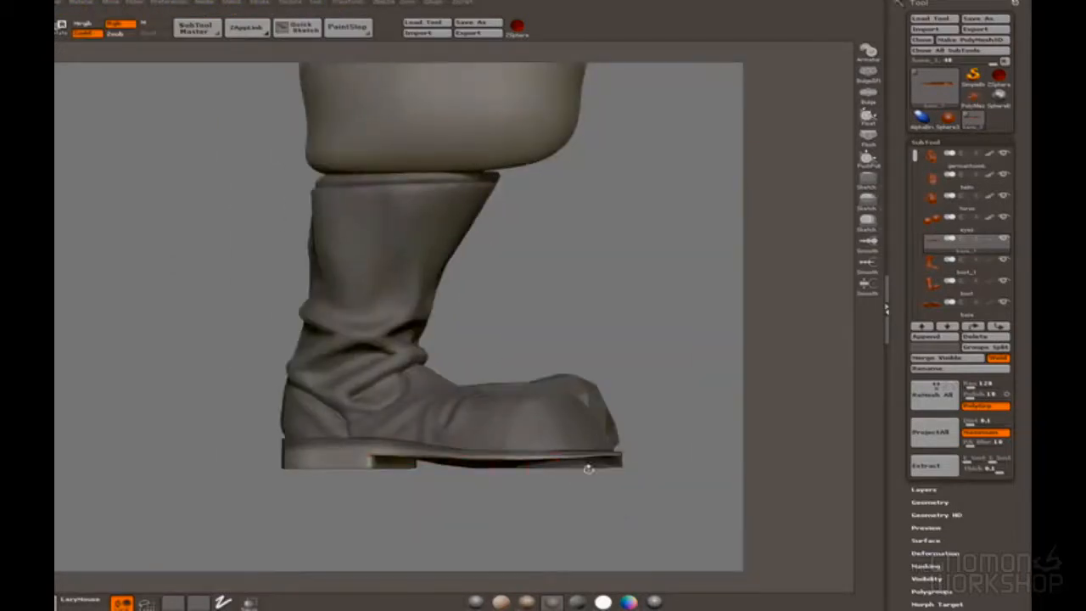
left_click_drag(594, 492, 229, 488)
left_click_drag(229, 488, 229, 424, "alt")
left_click_drag(551, 339, 598, 396)
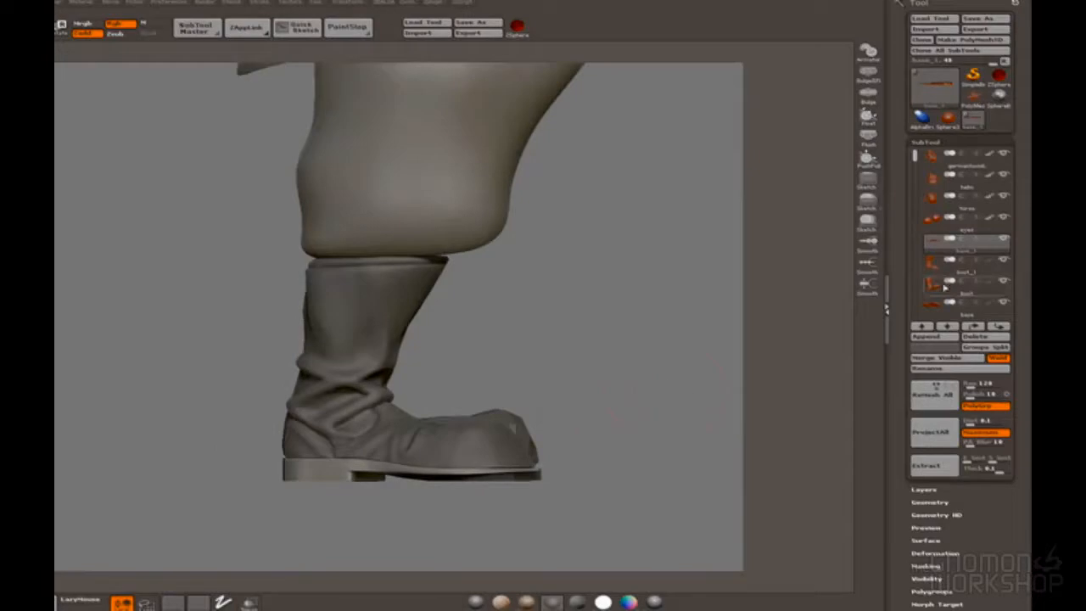
Step: Select the sculpted boot subtool and adjust the back of its heel and ankle above the sole
left_click(941, 264)
left_click_drag(683, 331, 297, 378)
right_click_drag(518, 429, 521, 441)
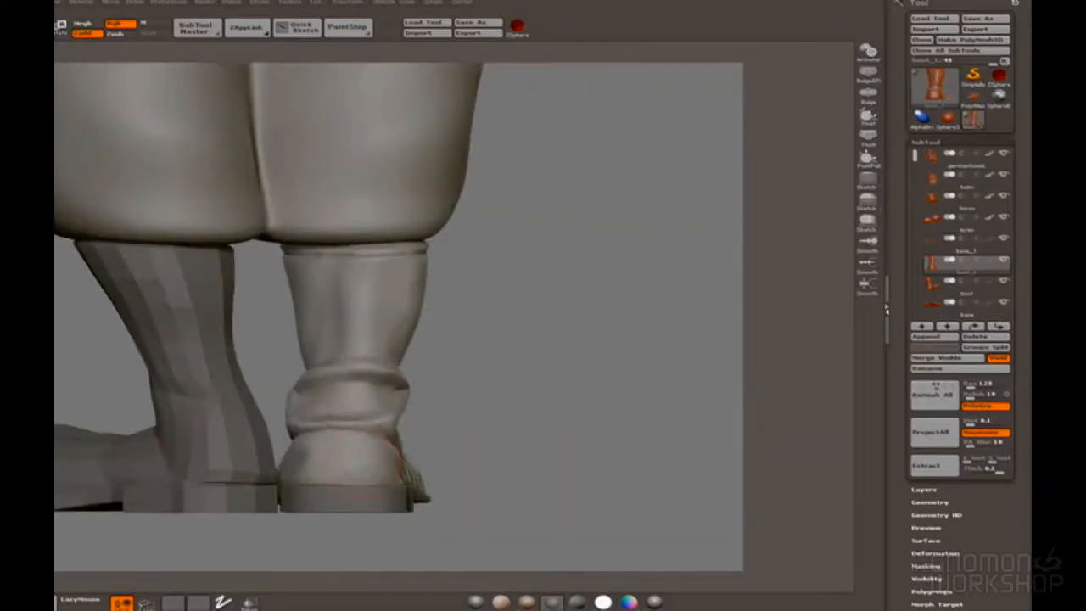
left_click_drag(350, 431, 339, 432)
left_click_drag(506, 423, 499, 419)
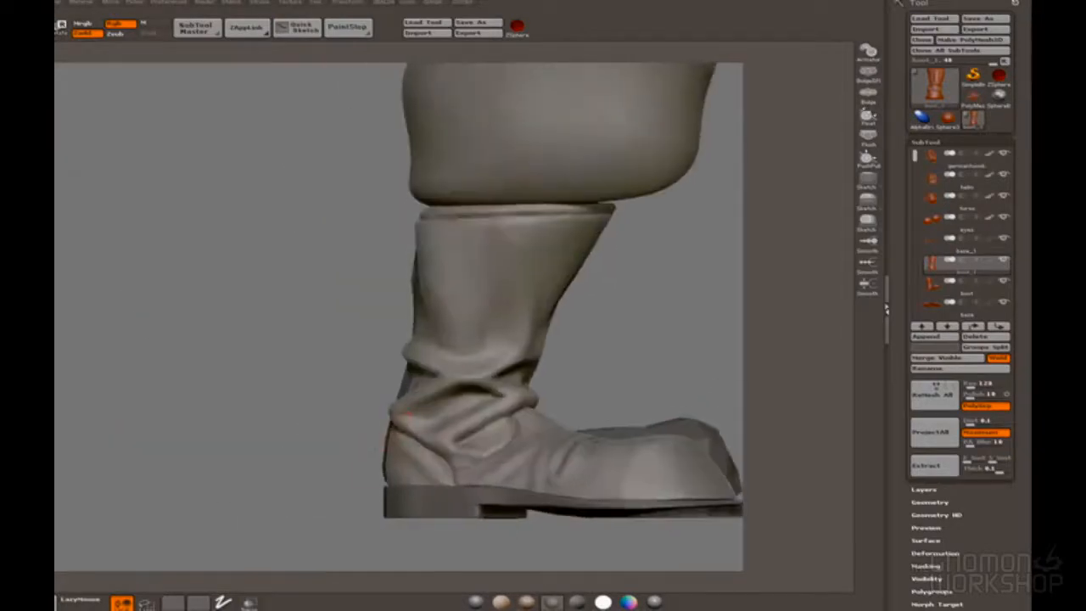
left_click_drag(668, 365, 708, 343, "alt")
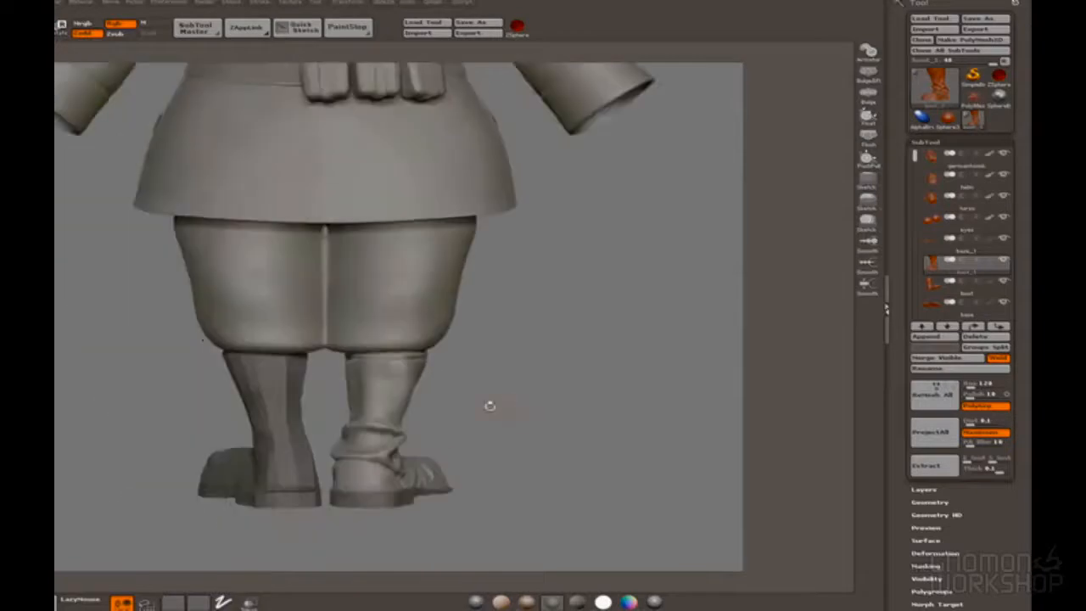
Step: Mask a V-shaped area with straight edges below the top rim on the side of the sculpted boot's shaft
left_click_drag(484, 405, 456, 468)
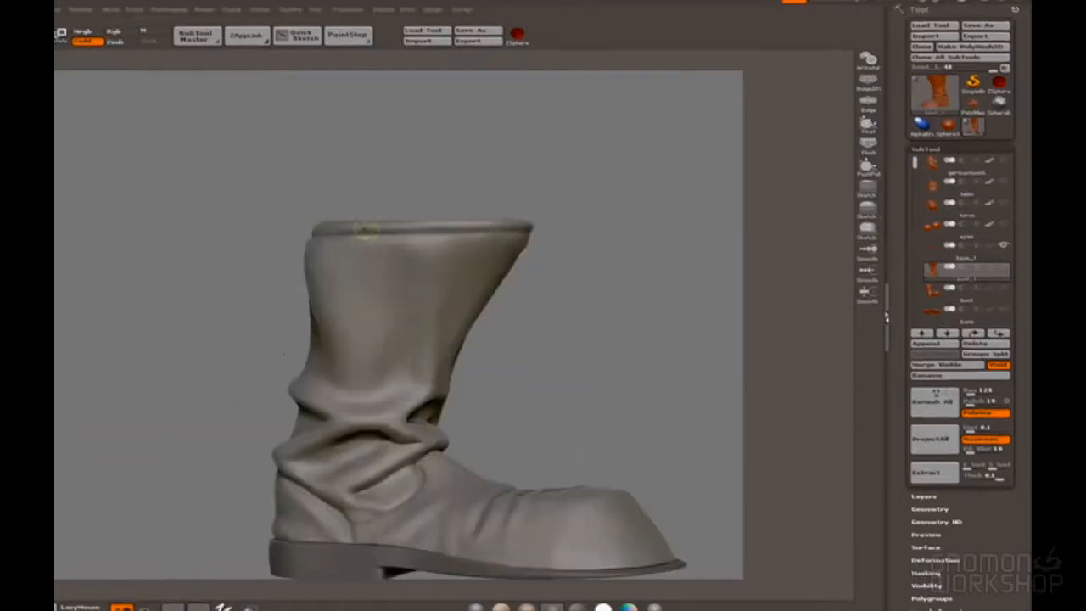
left_click_drag(381, 228, 401, 231, "ctrl")
mouse_move(594, 254)
left_mouse_down()
mouse_move(606, 246)
mouse_move(615, 185)
mouse_move(629, 373)
left_mouse_up()
mouse_move(371, 229)
left_mouse_down("ctrl")
mouse_move(380, 342)
mouse_move(456, 224)
left_mouse_up("ctrl")
key("l")
left_click_drag(378, 342, 357, 222, "ctrl")
mouse_move(647, 356)
left_mouse_down("alt")
mouse_move(647, 288)
mouse_move(607, 407)
mouse_move(552, 340)
left_mouse_up("alt")
left_click_drag(552, 339, 538, 376, "alt")
key("l")
mouse_move(465, 371)
left_mouse_down("ctrl")
mouse_move(438, 367)
mouse_move(464, 349)
left_mouse_up("ctrl")
Step: Clean up the V-shaped mask down to its lower tip and invert the mask so only the V can be sculpted
mouse_move(577, 382)
left_mouse_down()
mouse_move(606, 289)
mouse_move(560, 309)
left_mouse_up()
left_click_drag(560, 309, 552, 357, "alt")
left_click_drag(409, 321, 424, 297, "ctrl")
mouse_move(176, 406)
left_mouse_down()
mouse_move(203, 475)
mouse_move(181, 442)
mouse_move(182, 492)
left_mouse_up()
left_click_drag(353, 439, 375, 444, "ctrl")
mouse_move(613, 501)
left_mouse_down("alt")
mouse_move(608, 441)
mouse_move(579, 433)
left_mouse_up("alt")
left_click(662, 445, "ctrl")
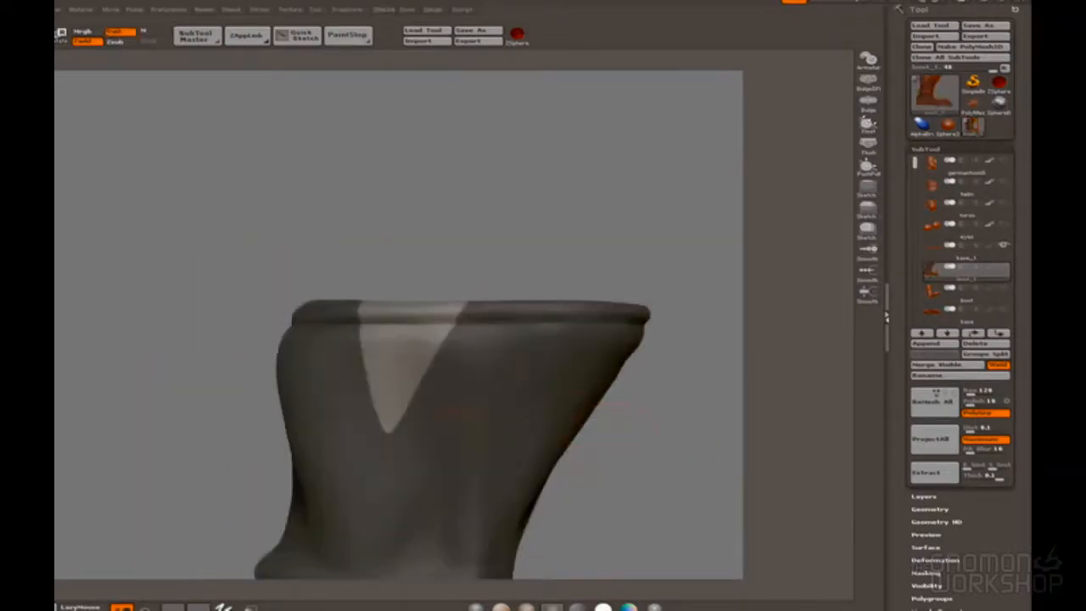
Step: Adjust the brush strength, sculpt the unmasked V-shaped panel and define its edges on the shaft
mouse_move(592, 257)
left_mouse_down()
mouse_move(577, 257)
mouse_move(577, 283)
left_mouse_up()
left_click_drag(374, 390, 387, 399)
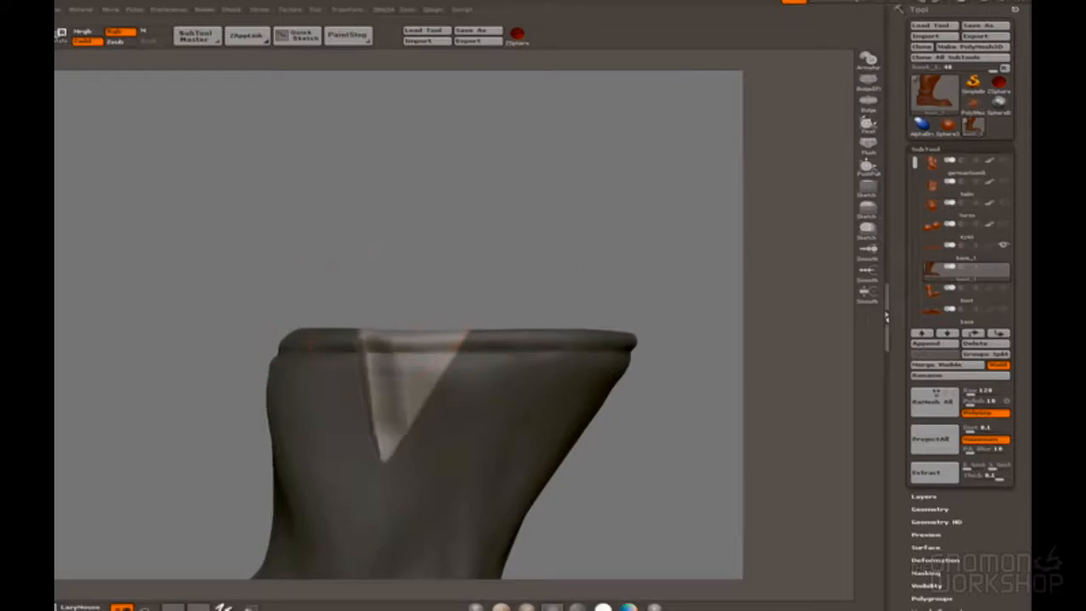
key("space")
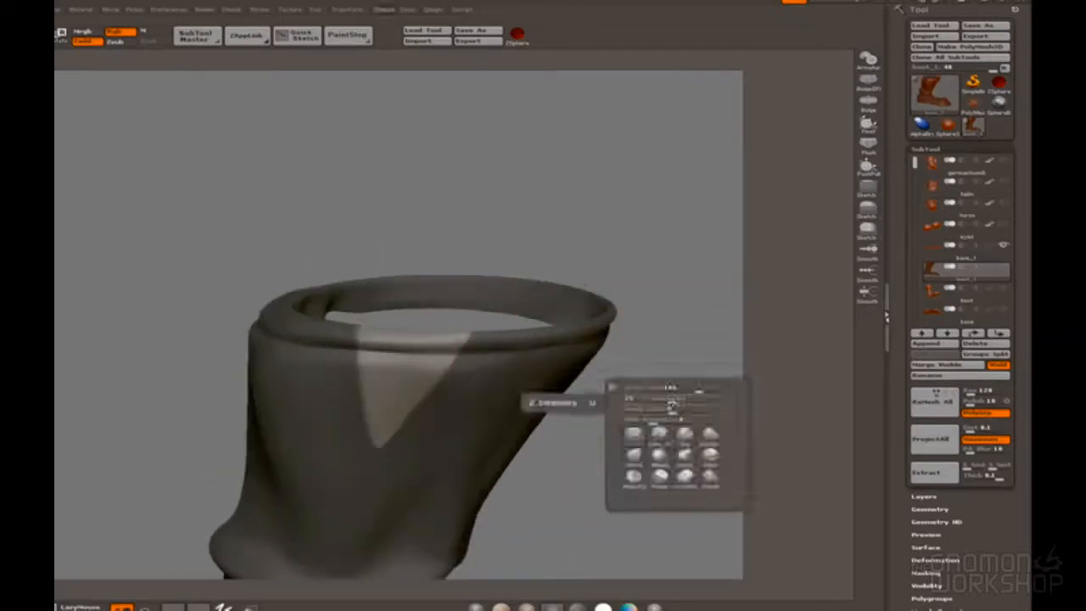
left_click_drag(584, 286, 451, 330)
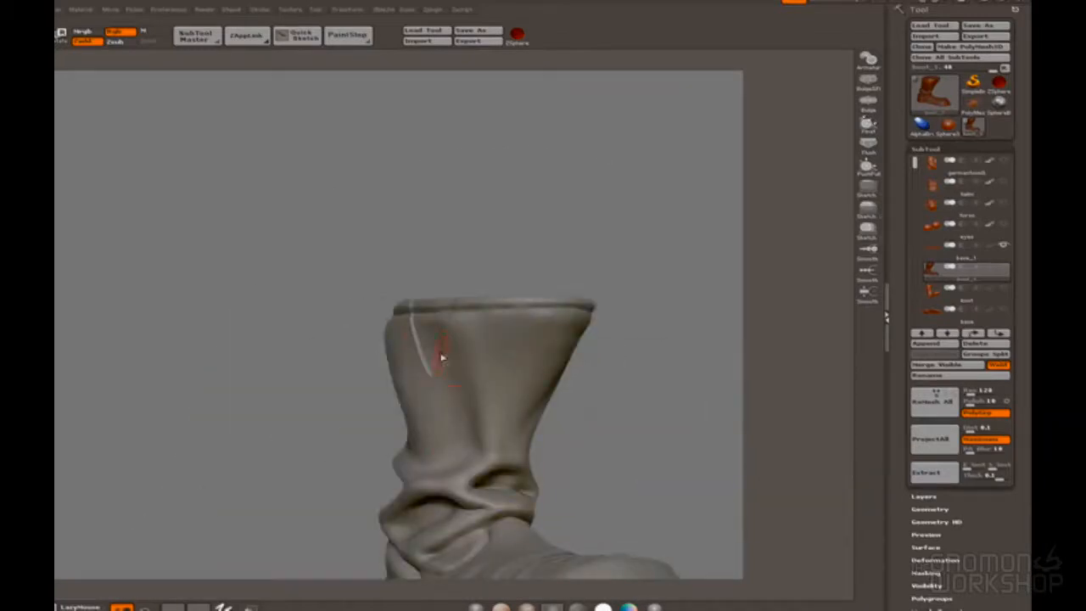
left_click_drag(442, 357, 463, 309)
Step: Adjust the brush, turn on LazyMouse and draw trim along both edges of the V from the rim to its tip
key("space")
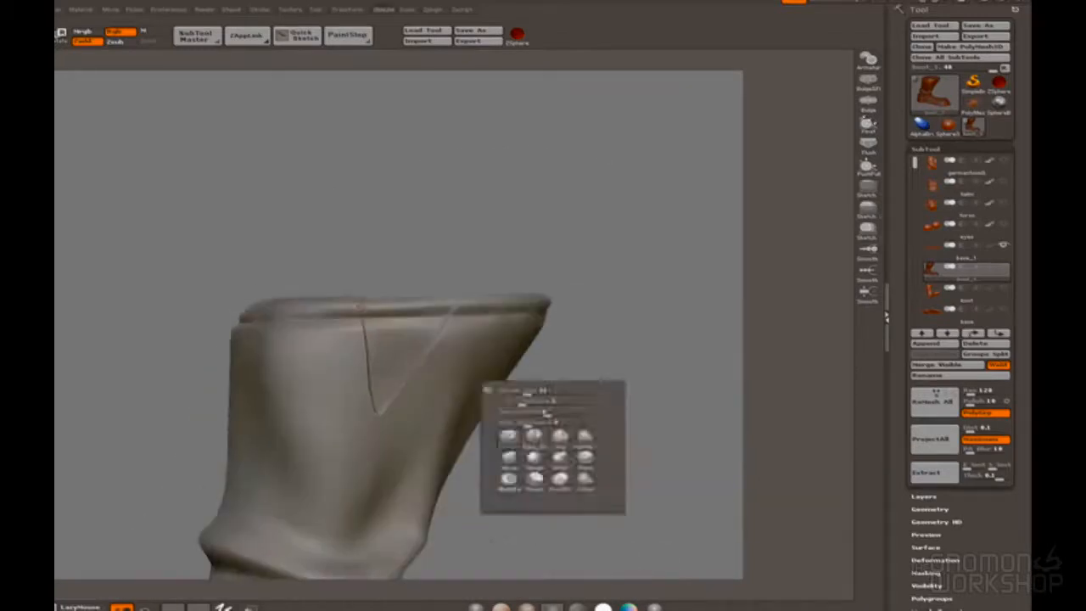
key("space")
left_click(355, 381)
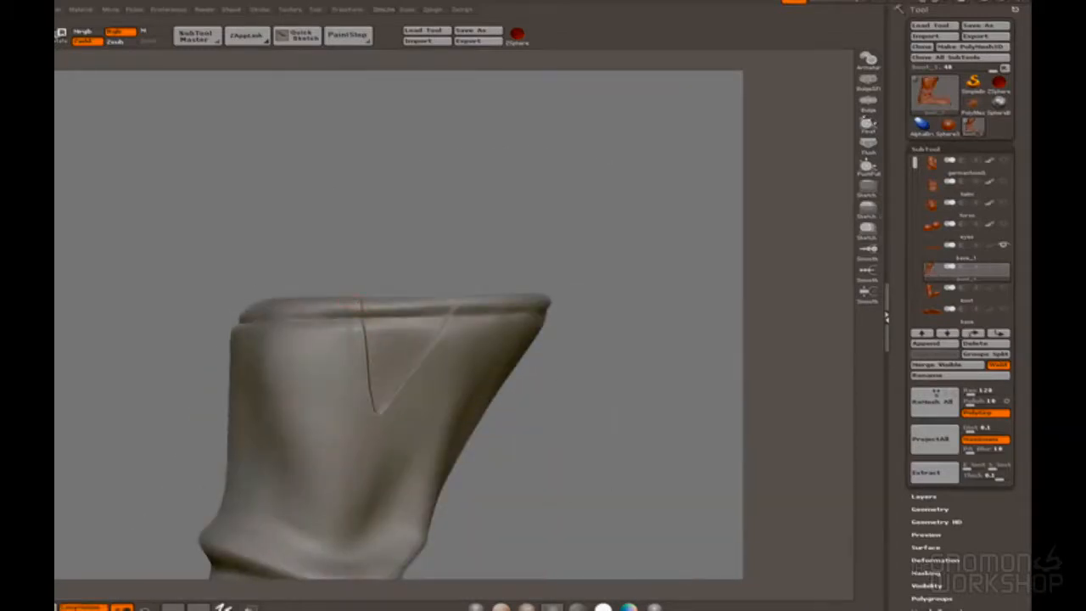
left_click_drag(378, 416, 462, 307)
left_click_drag(352, 297, 377, 415)
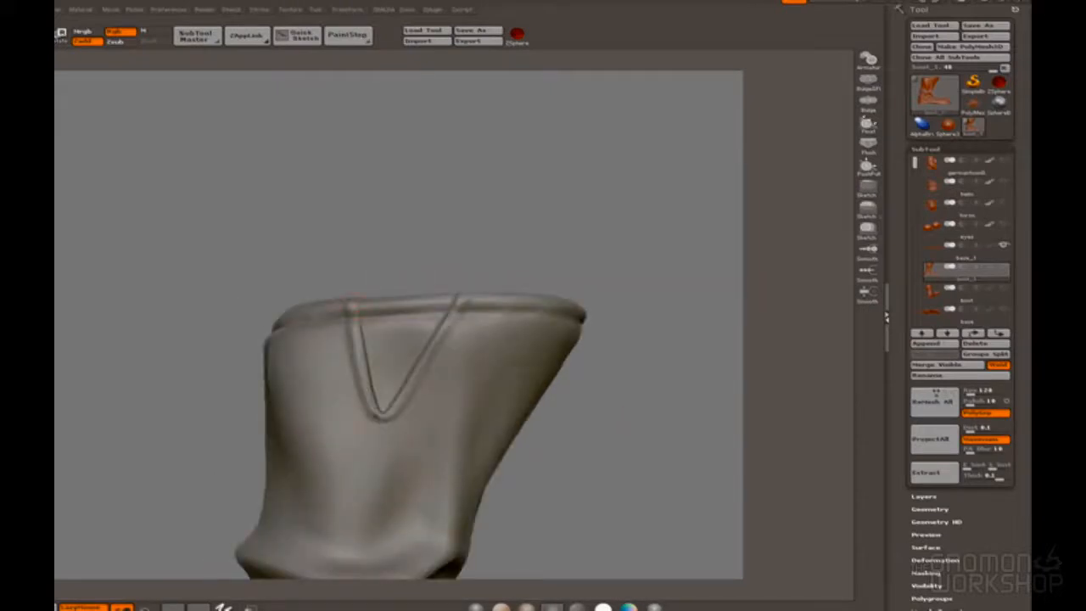
Step: Build up the trim along the V's heel-side edge and turn off LazyMouse
left_click_drag(584, 399, 543, 340, "alt")
left_click_drag(475, 314, 526, 416, "alt")
left_click_drag(309, 301, 370, 372)
mouse_move(606, 399)
left_mouse_down()
mouse_move(478, 376)
mouse_move(547, 407)
left_mouse_up()
key("l")
mouse_move(289, 261)
left_mouse_down()
mouse_move(322, 326)
mouse_move(372, 374)
mouse_move(389, 373)
left_mouse_up()
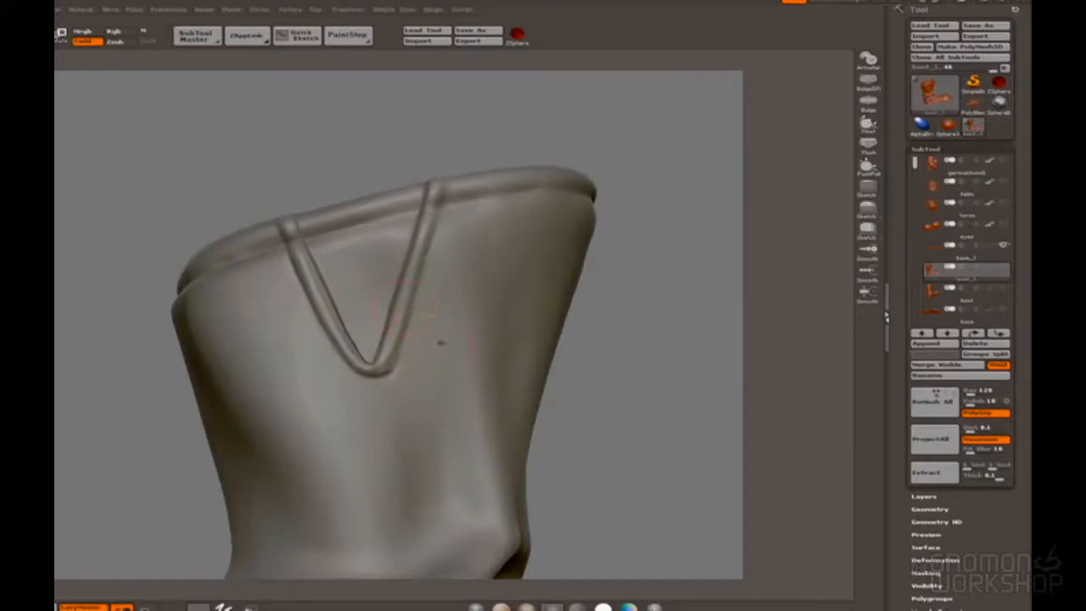
key("ctrl+z")
left_click_drag(586, 408, 596, 430, "alt")
mouse_move(317, 326)
left_mouse_down()
mouse_move(336, 363)
mouse_move(375, 395)
mouse_move(335, 354)
mouse_move(361, 390)
mouse_move(396, 396)
left_mouse_up()
key("ctrl+z")
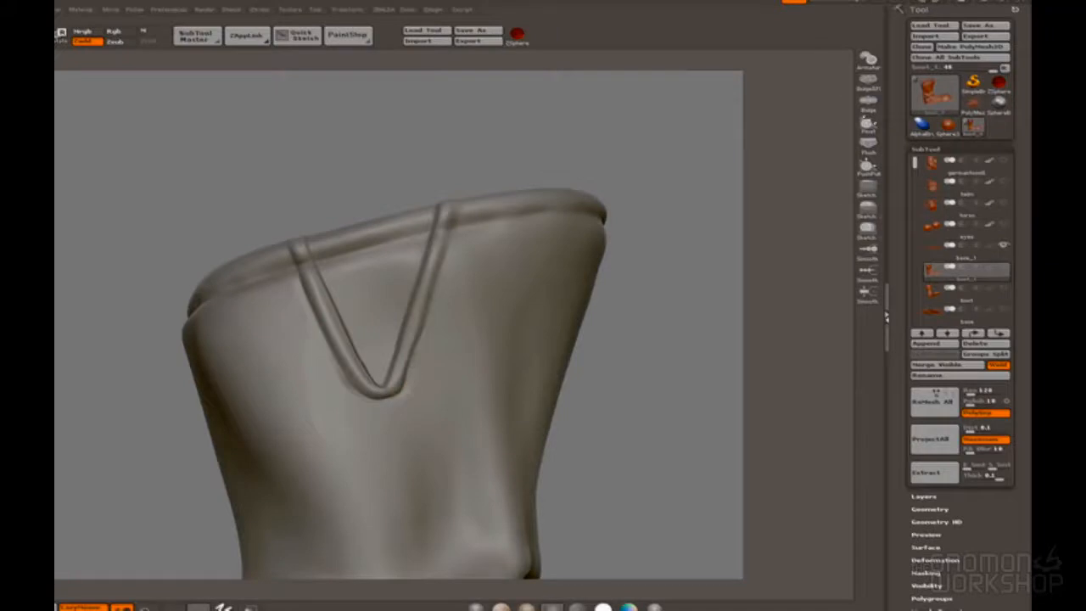
Step: Define the outer edges of the V-shaped trim on both sides, from its tip up to the rim
left_click_drag(577, 187, 490, 313)
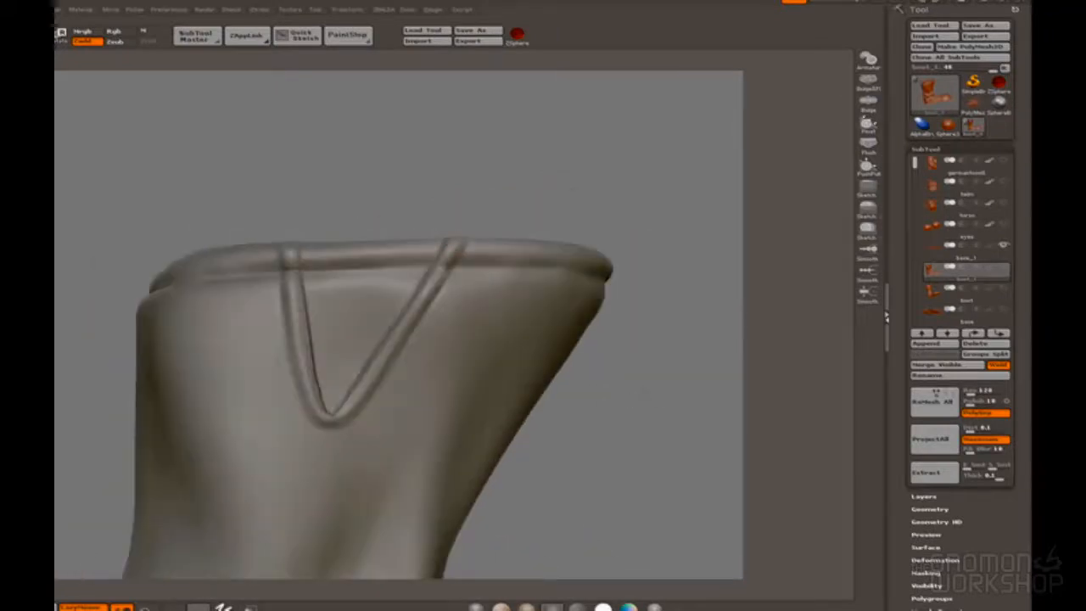
left_click_drag(321, 420, 278, 247)
mouse_move(288, 346)
left_mouse_down()
mouse_move(335, 436)
mouse_move(464, 245)
left_mouse_up()
mouse_move(495, 210)
left_mouse_down("alt")
mouse_move(531, 97)
mouse_move(518, 178)
left_mouse_up("alt")
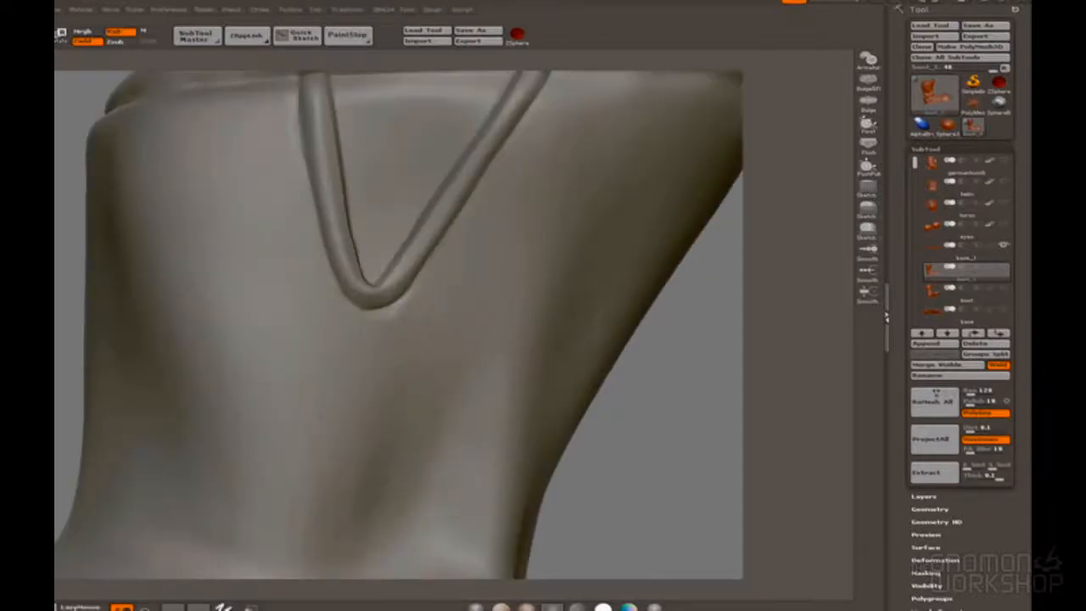
Step: Choose the Move brush and open the layer list of the sculpted boot subtool
key("f")
mouse_move(616, 356)
left_mouse_down()
mouse_move(563, 364)
mouse_move(451, 338)
left_mouse_up()
key("b")
key("m")
key("v")
left_click_drag(901, 345, 900, 332)
left_click(923, 484)
left_click_drag(543, 357, 492, 356)
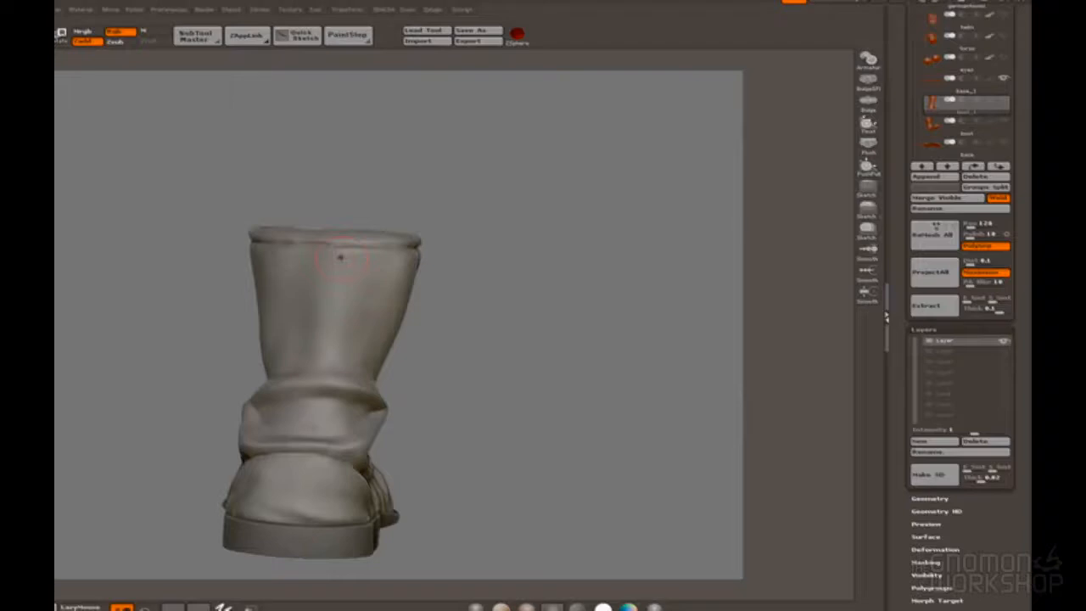
Step: Adjust the brush and sculpt a vertical seam strip down the back of the boot from the rim to the heel
key("space")
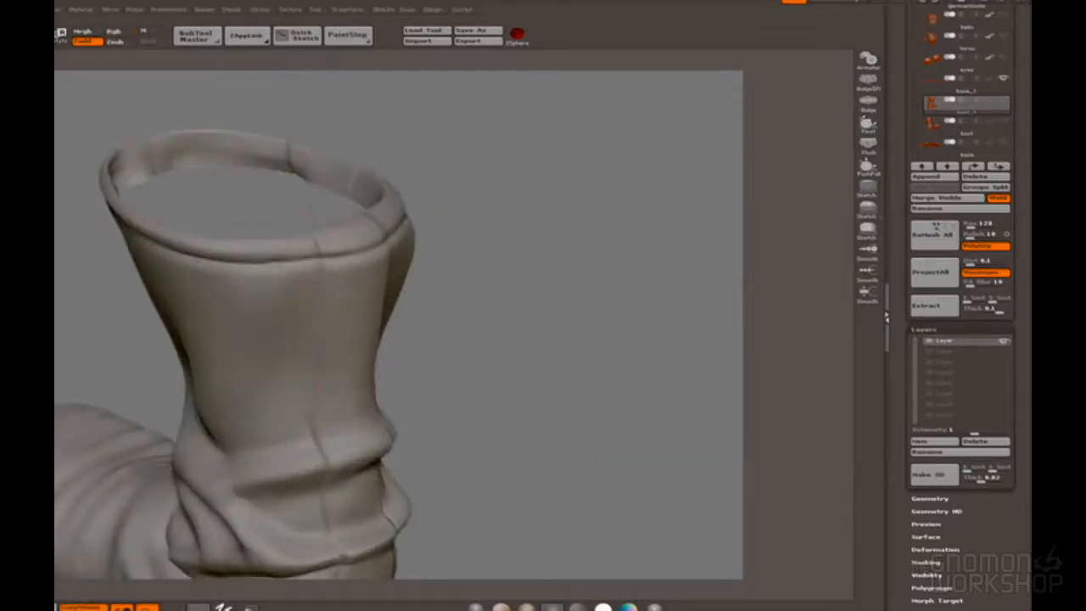
left_click_drag(320, 433, 332, 460)
left_click_drag(484, 475, 494, 314)
left_click_drag(363, 338, 368, 515)
mouse_move(509, 340)
left_mouse_down()
mouse_move(176, 327)
mouse_move(189, 273)
left_mouse_up()
left_click_drag(254, 273, 188, 327)
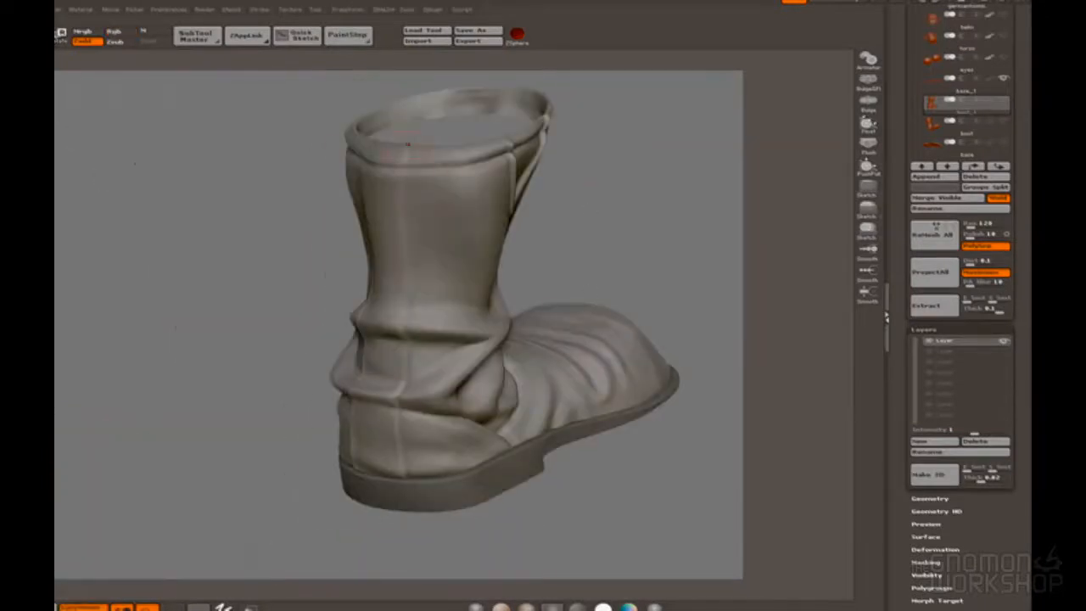
left_click_drag(255, 326, 401, 327, "alt")
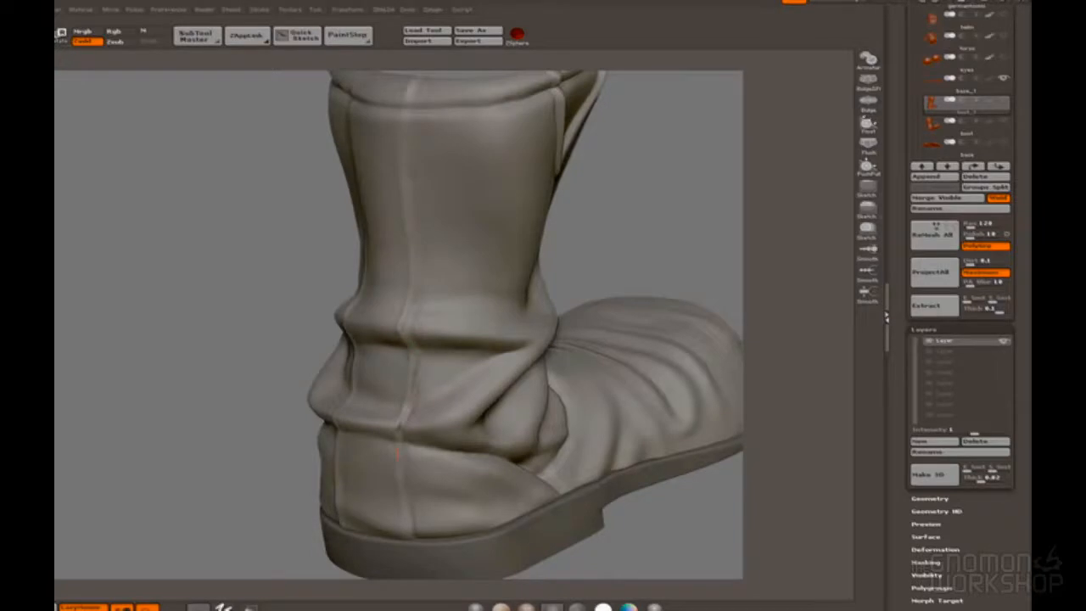
left_click_drag(436, 314, 418, 418, "alt")
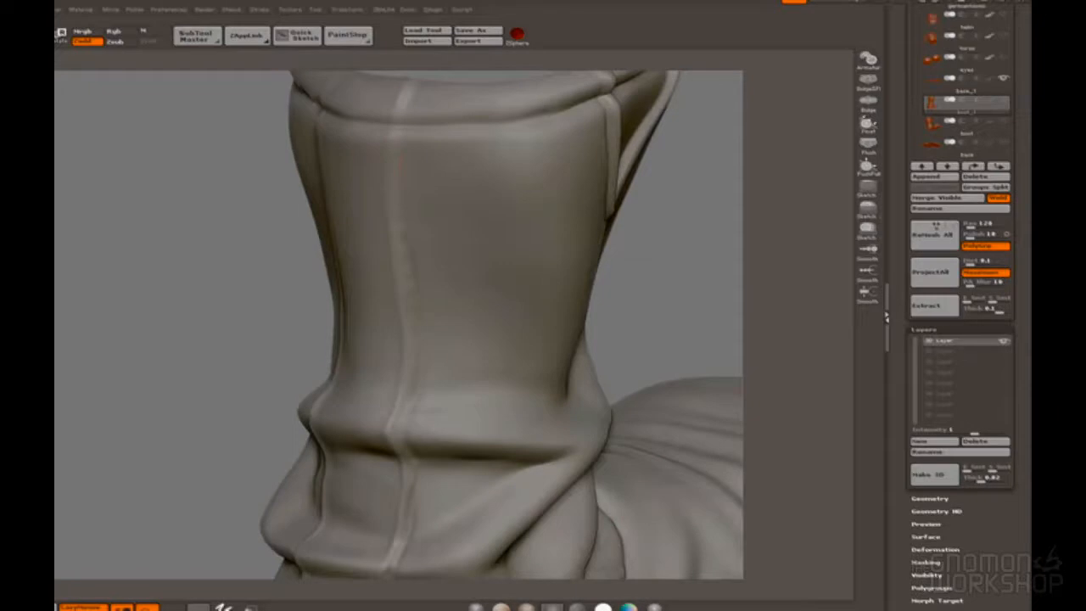
Step: Adjust the brush and sculpt along one side of the back strip between its vertical seams
key("f")
left_click_drag(464, 317, 585, 390)
key("space")
left_click_drag(526, 288, 531, 305, "alt")
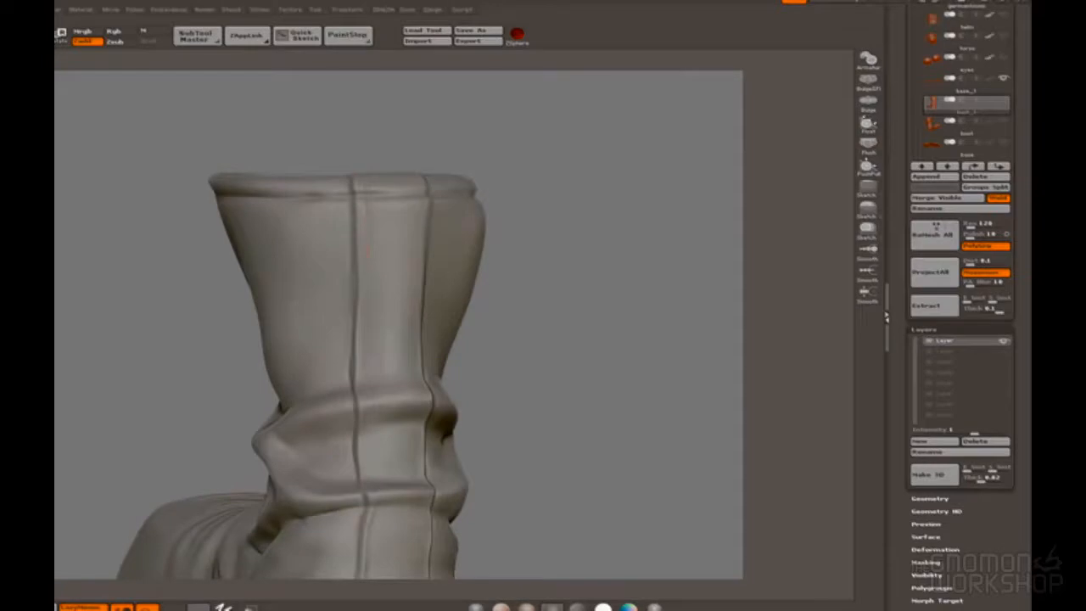
left_click_drag(368, 250, 368, 360)
left_click_drag(552, 424, 545, 325, "alt")
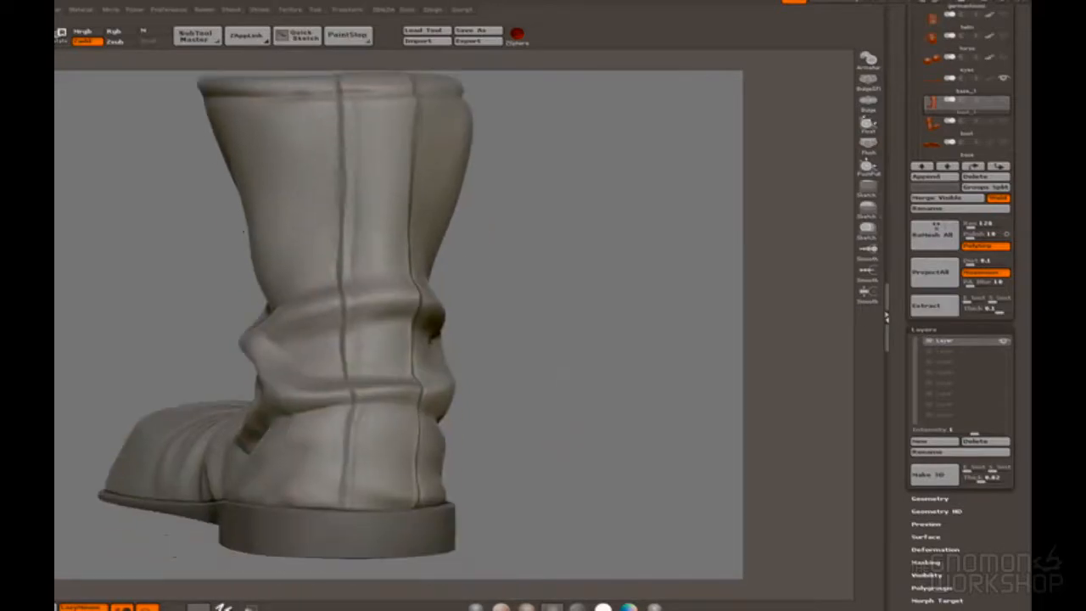
Step: Deepen the vertical seam lines bordering the back strip from the top rim across the ankle folds to the heel
left_click_drag(586, 475, 558, 509)
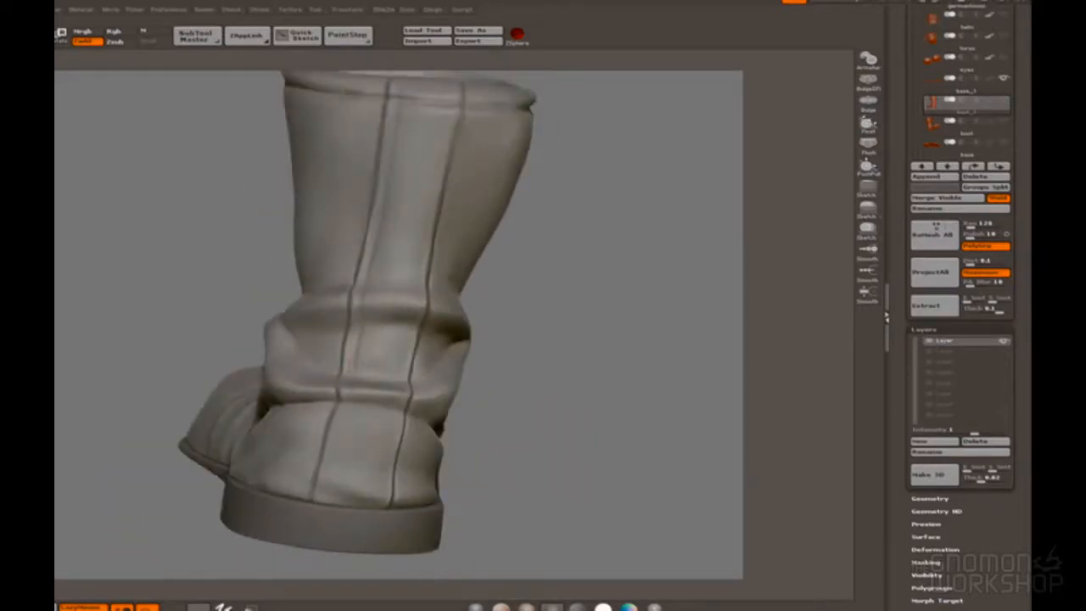
left_click_drag(624, 314, 561, 386)
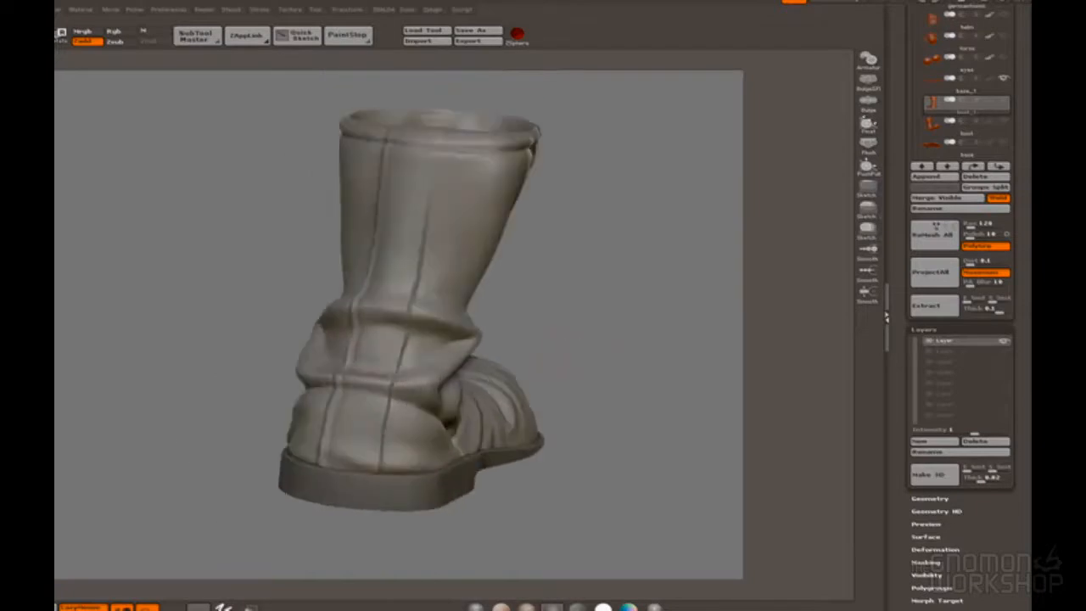
right_click(437, 360)
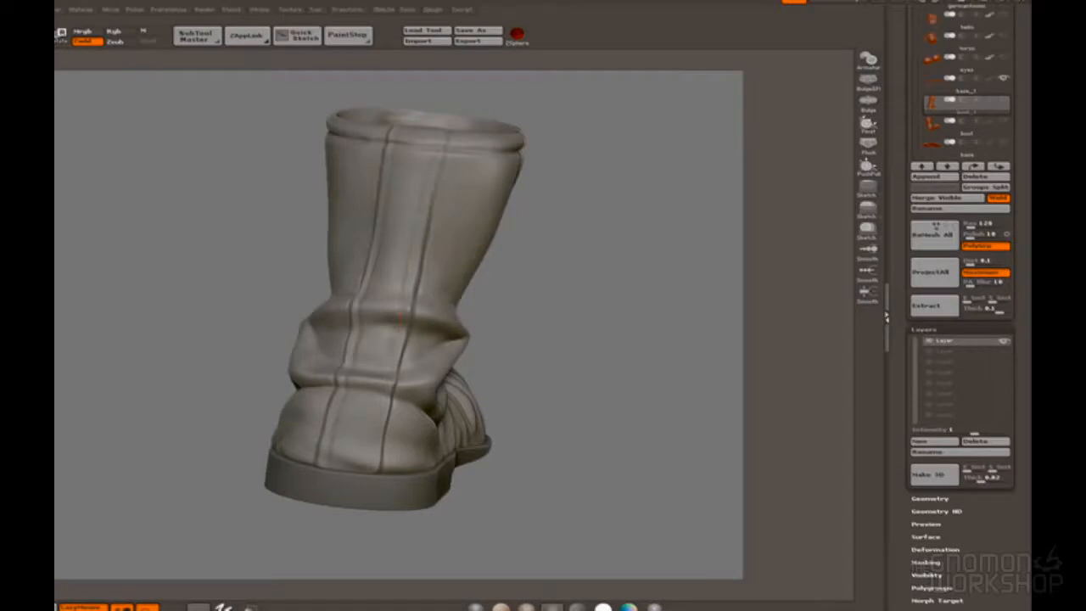
left_click_drag(542, 441, 458, 432)
left_click_drag(450, 289, 497, 252)
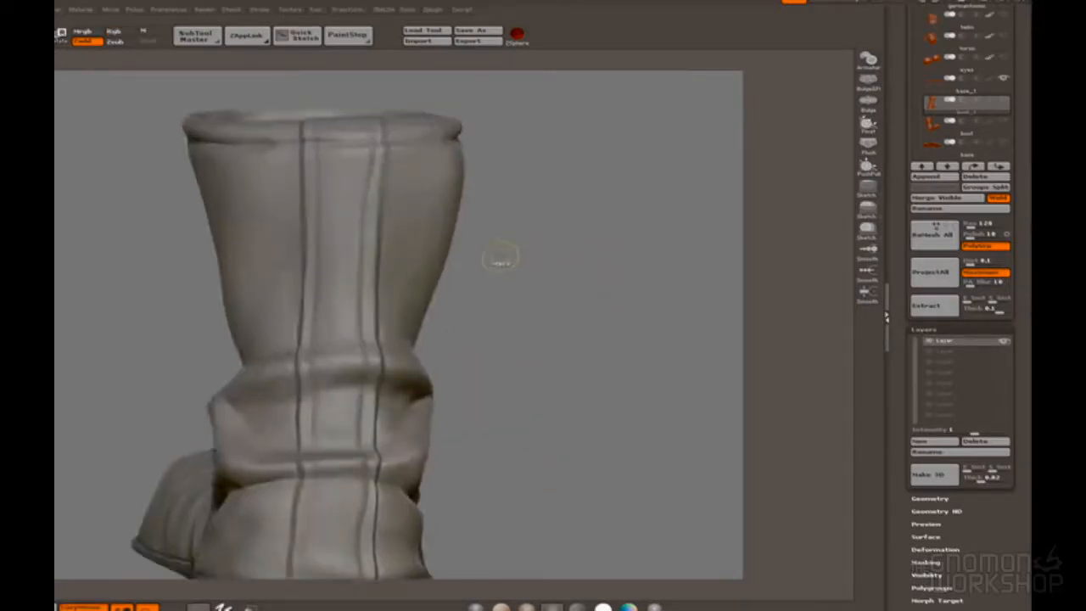
mouse_move(579, 352)
left_mouse_down()
mouse_move(534, 352)
mouse_move(628, 348)
mouse_move(526, 340)
mouse_move(633, 371)
mouse_move(585, 288)
mouse_move(654, 293)
left_mouse_up()
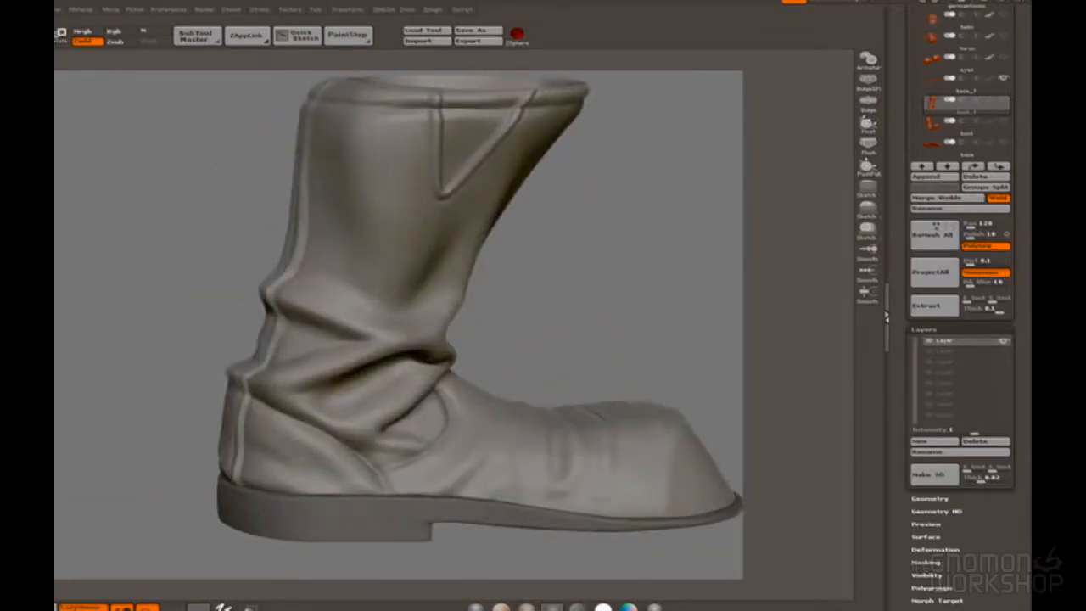
Step: Change the brush setup and carve a thin seam line forward from the back strip below the lowest ankle fold
left_click_drag(526, 340, 579, 255, "alt")
left_click_drag(304, 361, 366, 392)
right_click_drag(546, 368, 528, 378)
right_click(543, 386)
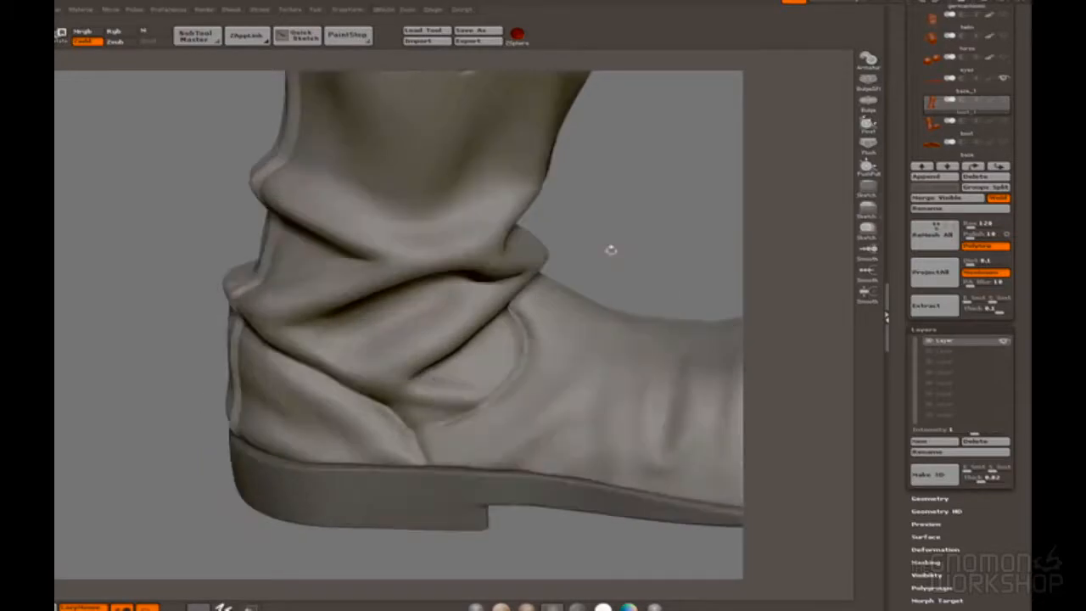
key("b")
key("l")
left_click(531, 393)
left_click_drag(612, 248, 649, 248)
left_click_drag(243, 331, 326, 373)
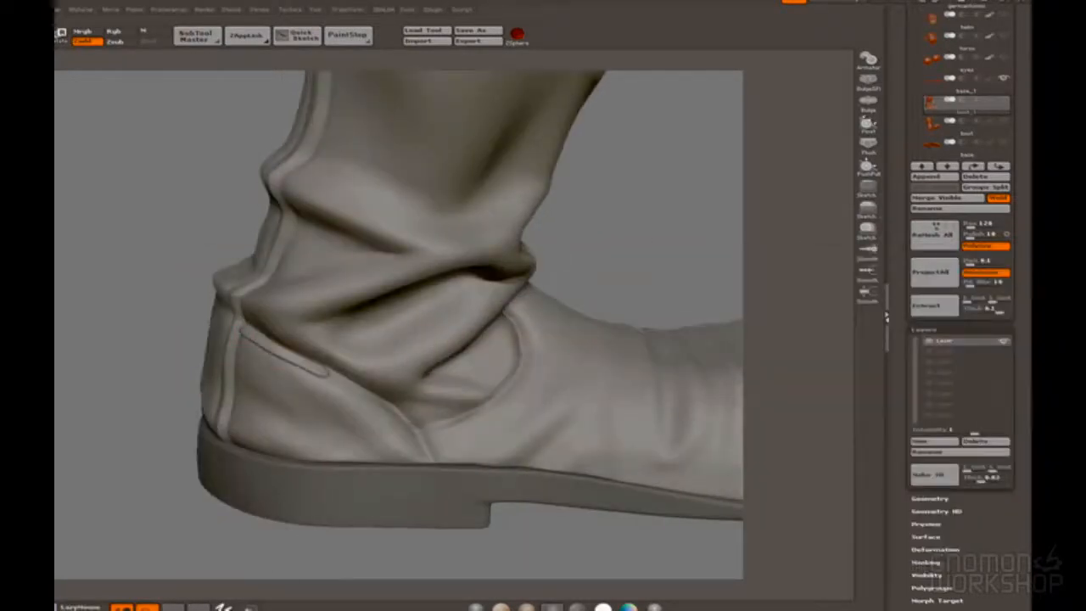